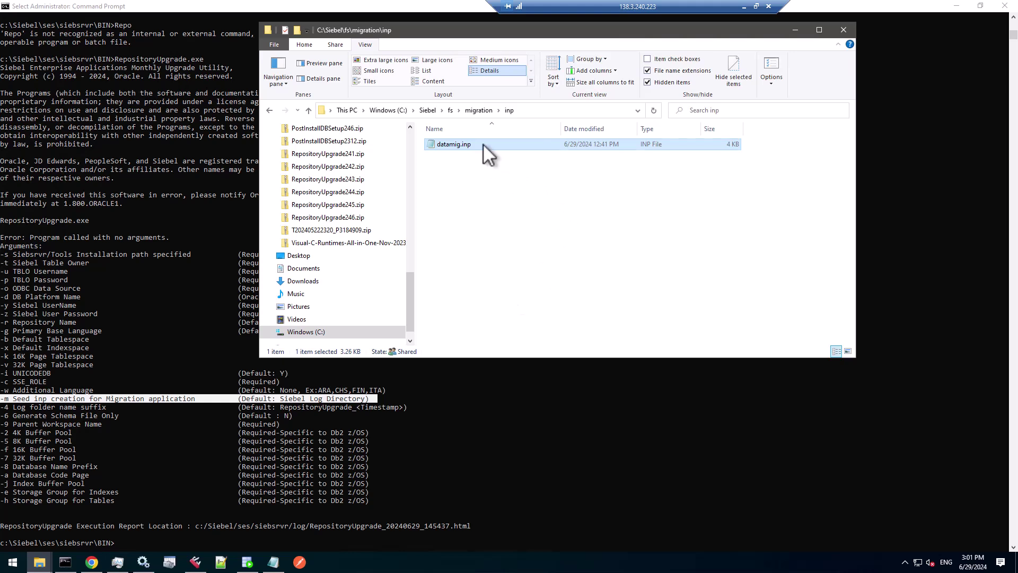
- Keep datamig.inp's name unchanged and return to the *.inp search results in siebsrvr
{"action": "key", "text": "F2"}
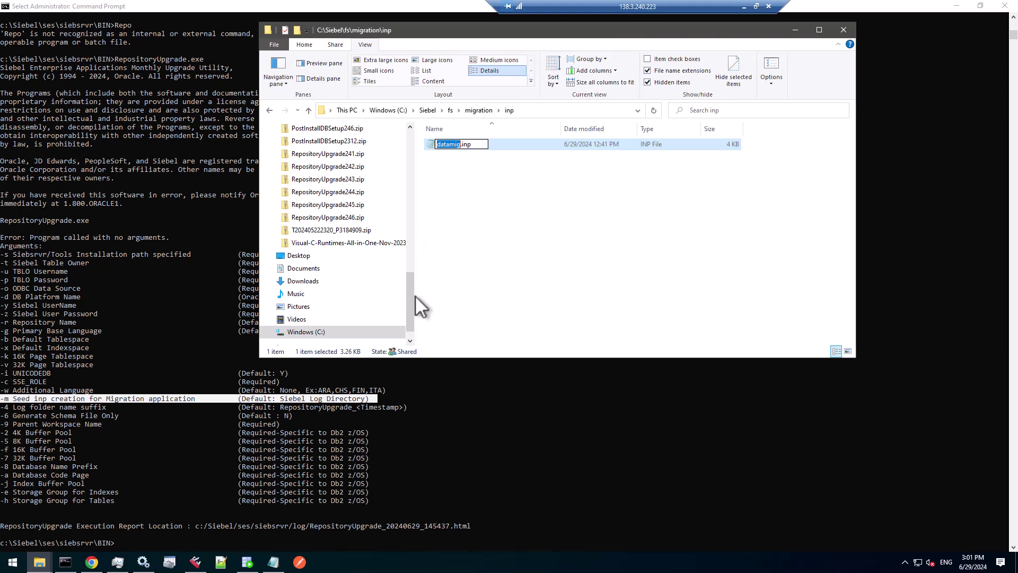
{"action": "left_click", "coordinate": [472, 147]}
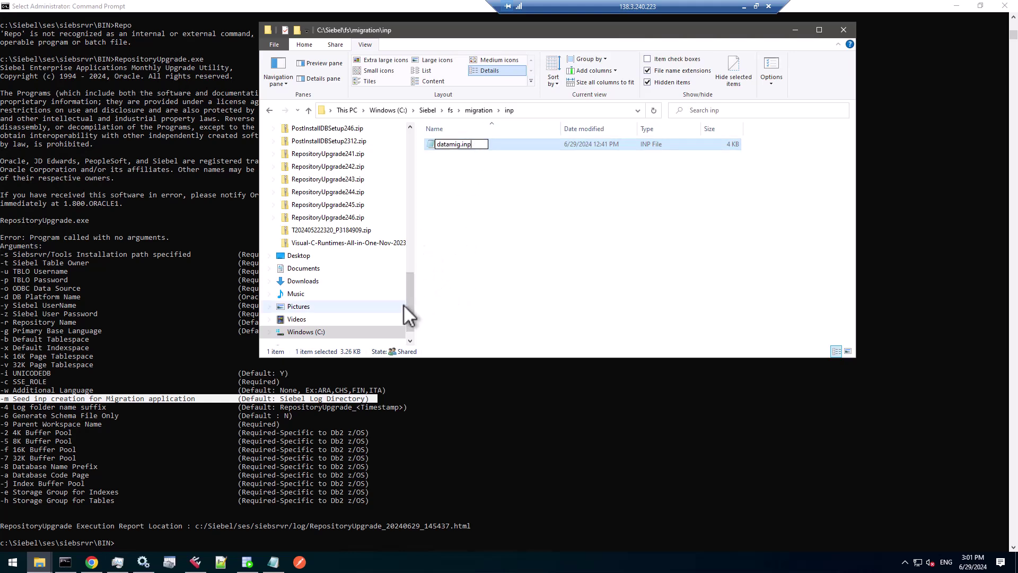
{"action": "left_click", "coordinate": [269, 110]}
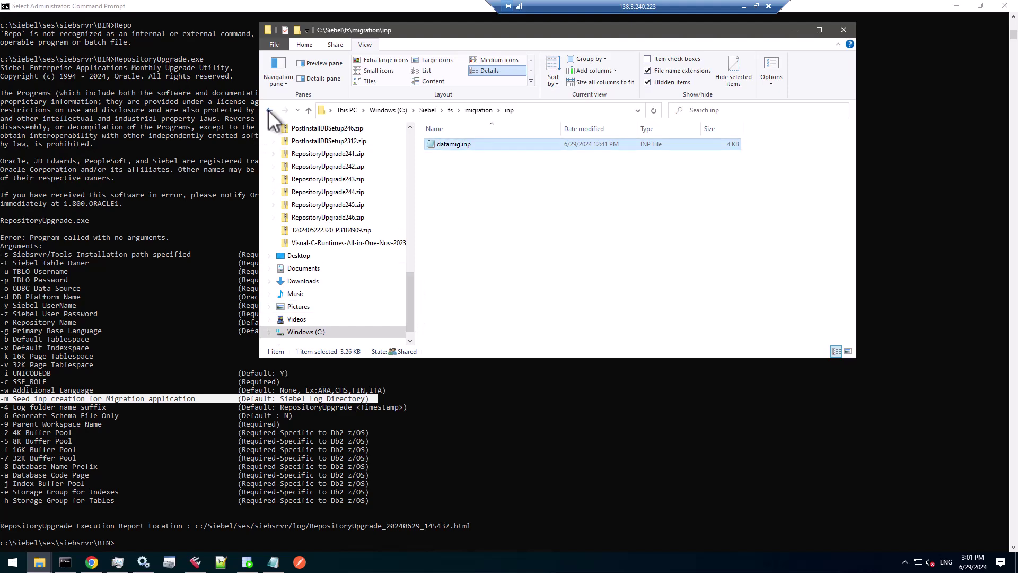
{"action": "key", "text": "Return"}
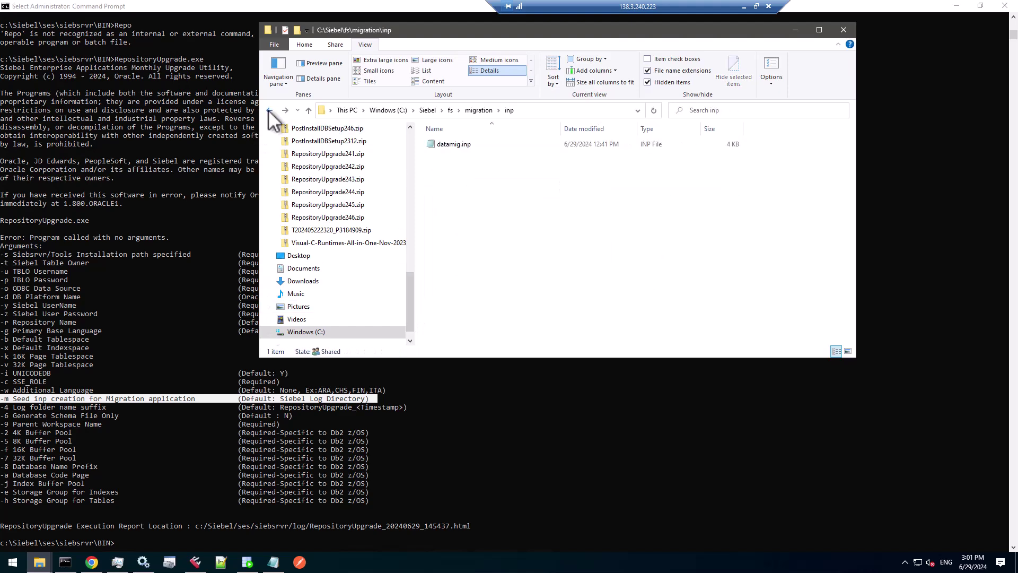
{"action": "left_click", "coordinate": [270, 111]}
{"action": "left_click", "coordinate": [269, 110]}
{"action": "left_click", "coordinate": [269, 110]}
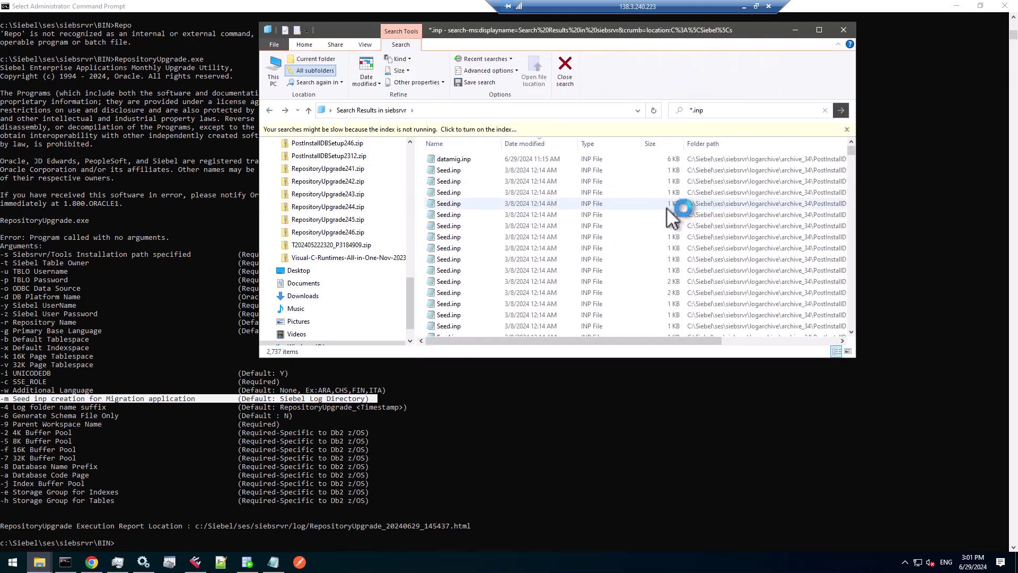
- Open datamig.inp in Notepad++ to review its table filters, then bring Chrome forward
{"action": "left_click", "coordinate": [456, 160]}
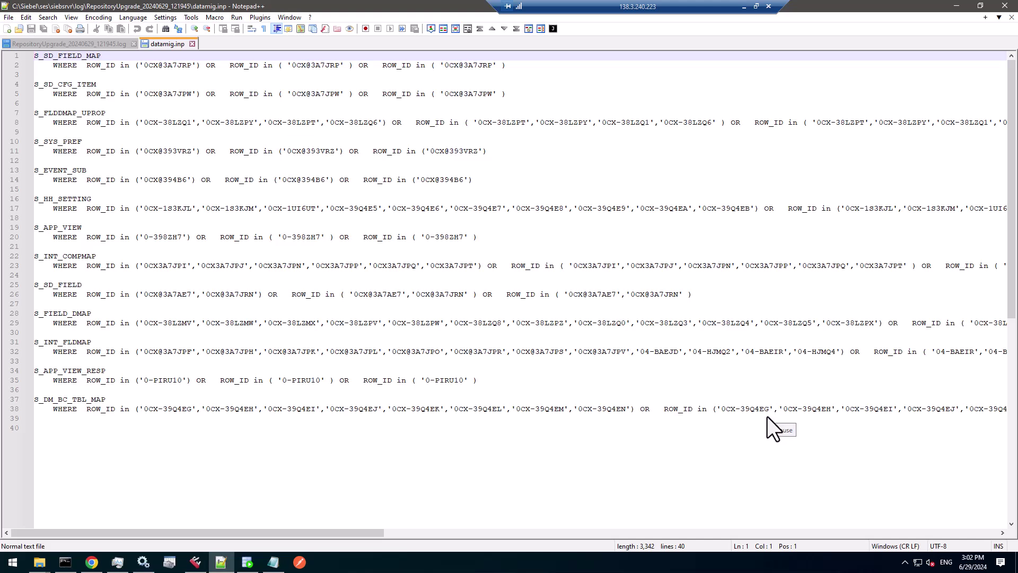
{"action": "left_click", "coordinate": [91, 561]}
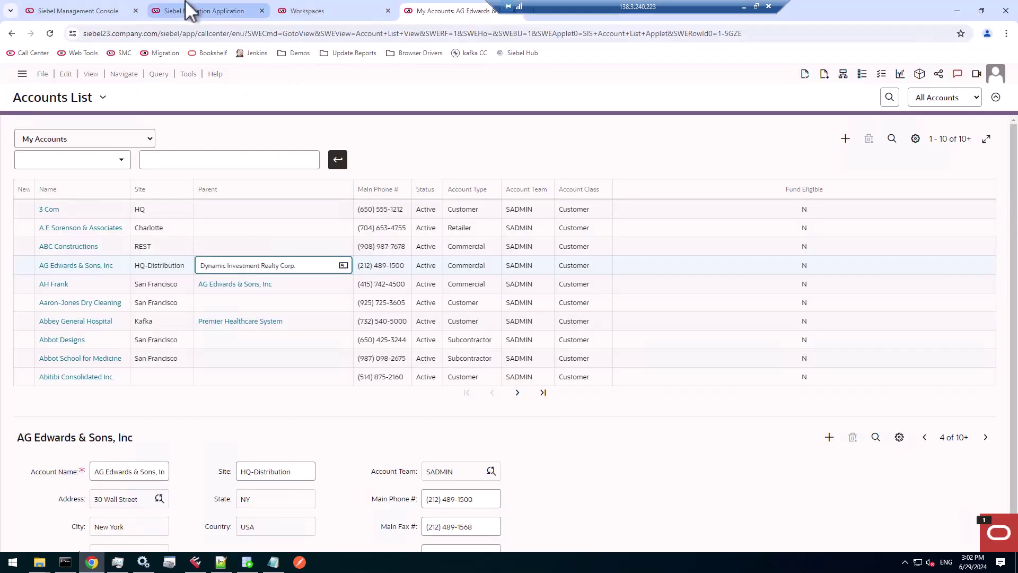
- Sign in to the Siebel Migration Application as SADMIN and list the migration plans
{"action": "left_click", "coordinate": [228, 11]}
{"action": "left_click", "coordinate": [1004, 76]}
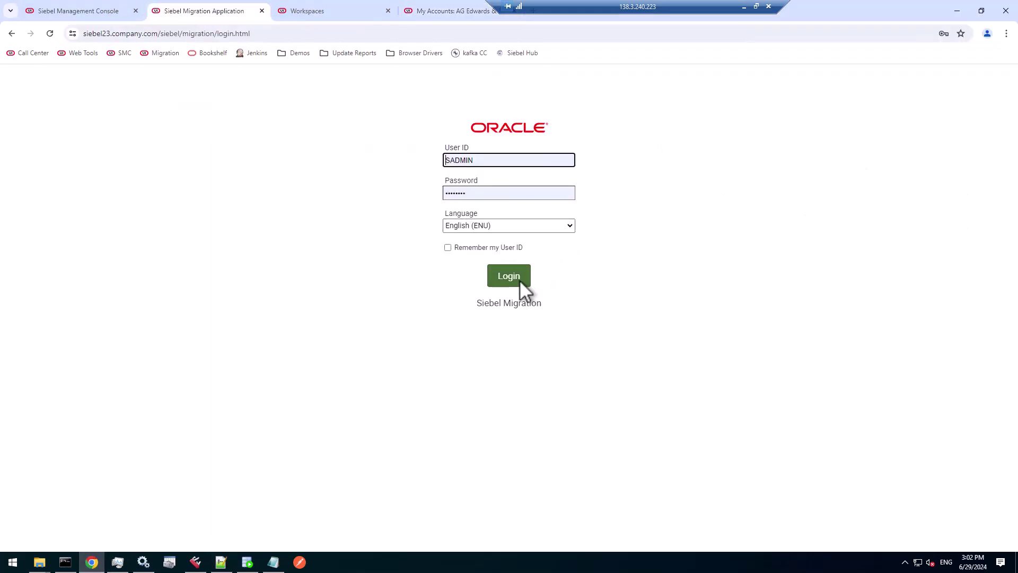
{"action": "key", "text": "Return"}
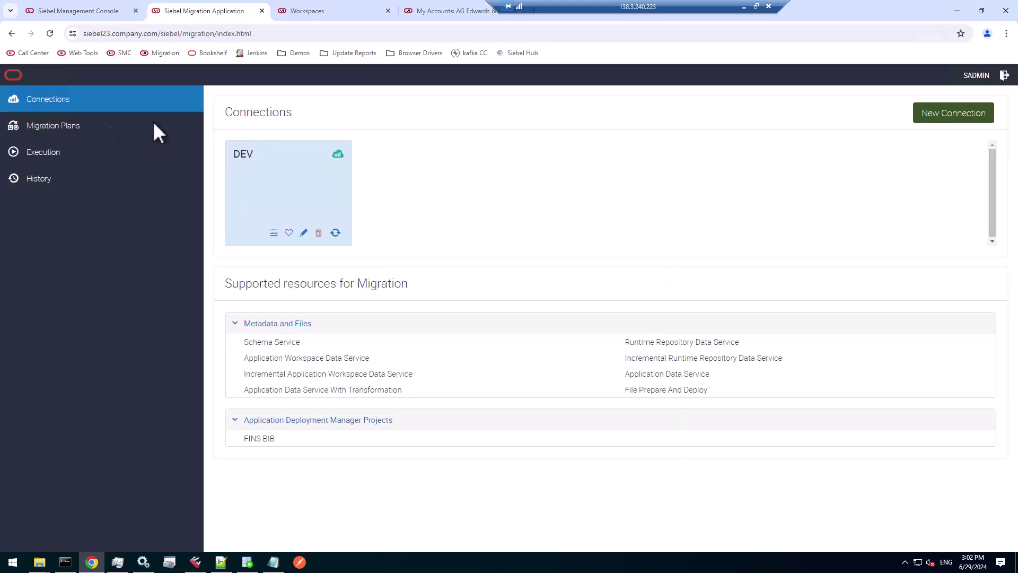
{"action": "left_click", "coordinate": [65, 131]}
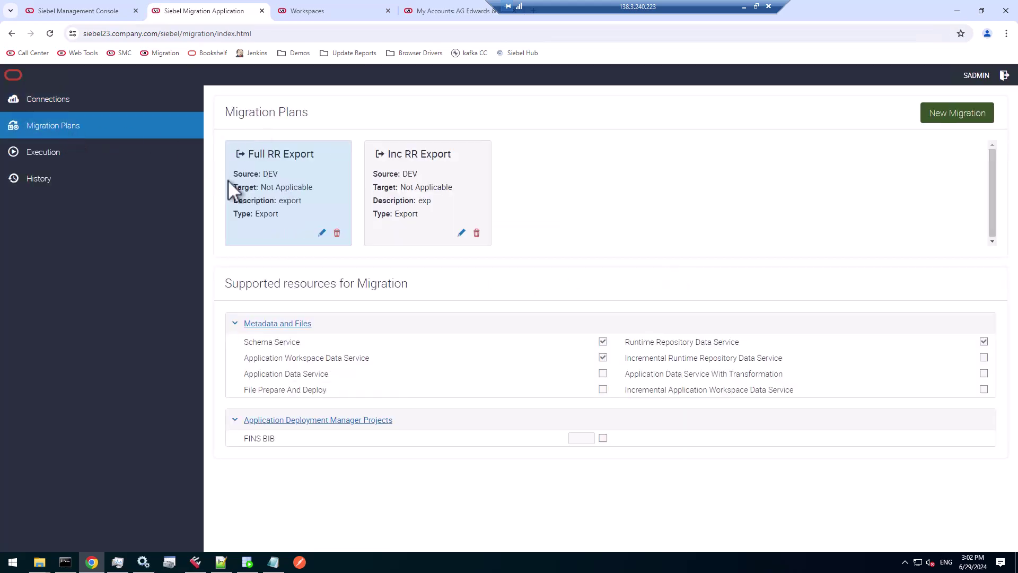
- Create plan 'Repo Upgrade', described 'post RU migration to RR', with DEV as source
{"action": "left_click", "coordinate": [966, 110]}
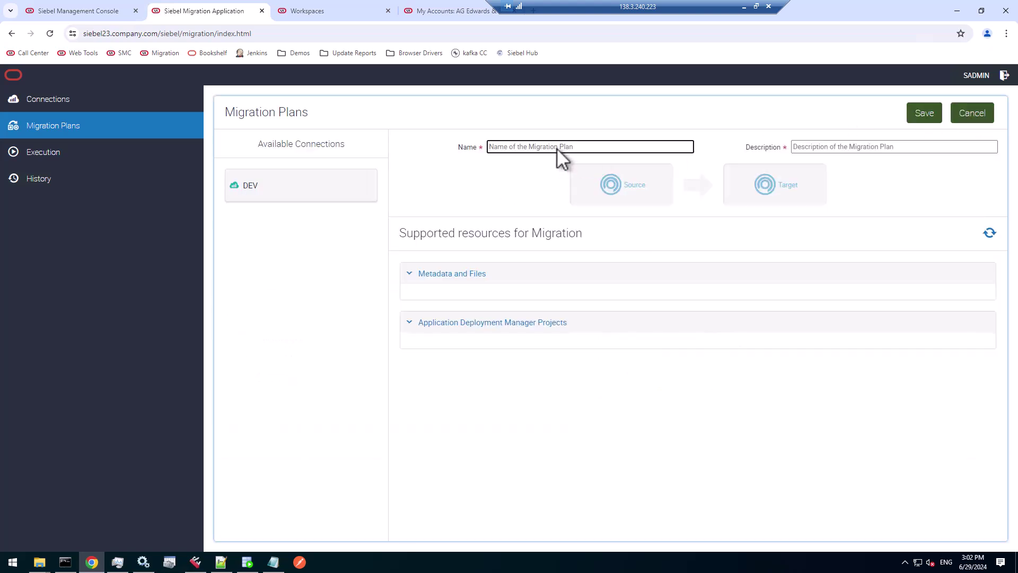
{"action": "type", "text": "RU"}
{"action": "type", "text": "epo"}
{"action": "type", "text": " Upgrade"}
{"action": "key", "text": "Tab"}
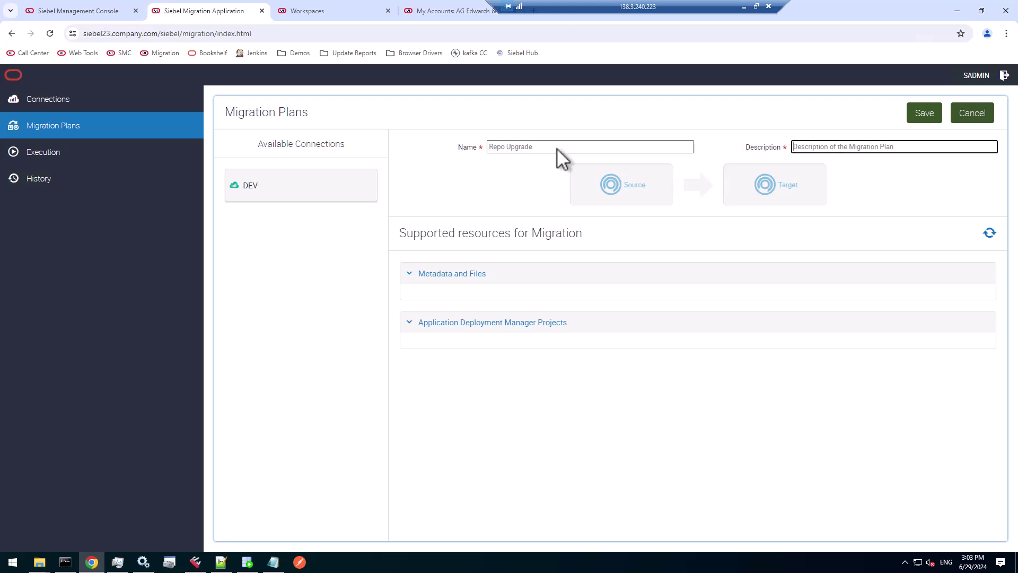
{"action": "type", "text": "post RU migration to RR"}
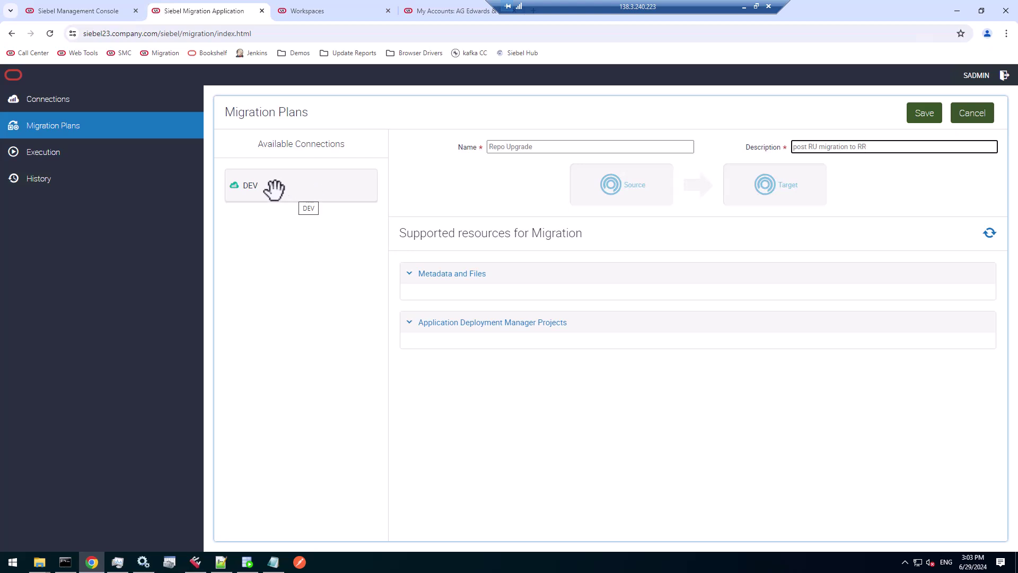
{"action": "left_click_drag", "start_coordinate": [270, 189], "coordinate": [606, 186]}
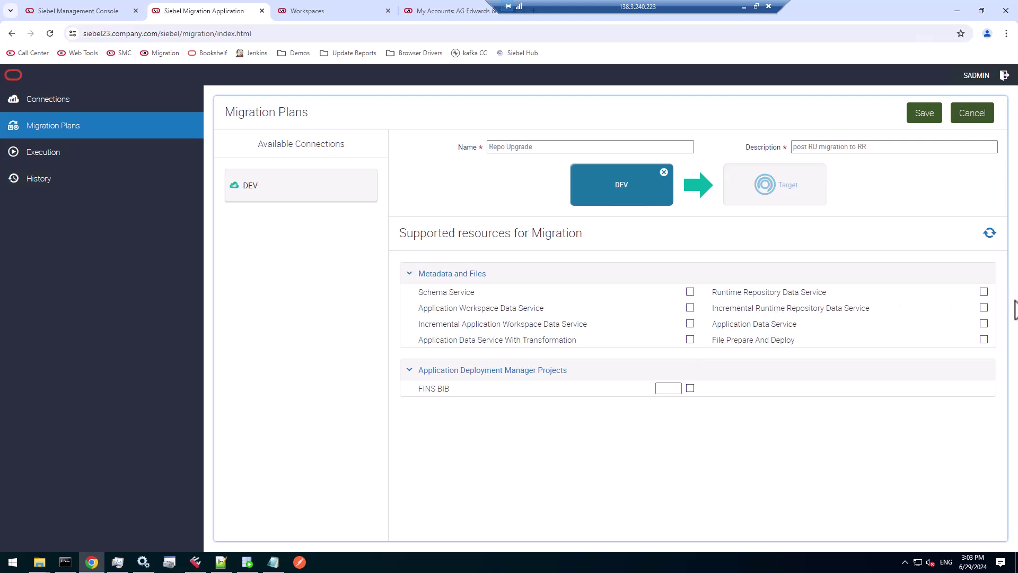
- Tick Incremental Runtime Repository, Incremental Application Workspace and Application Data Service for the plan
{"action": "left_click", "coordinate": [983, 307]}
{"action": "left_click_drag", "start_coordinate": [720, 308], "coordinate": [800, 312]}
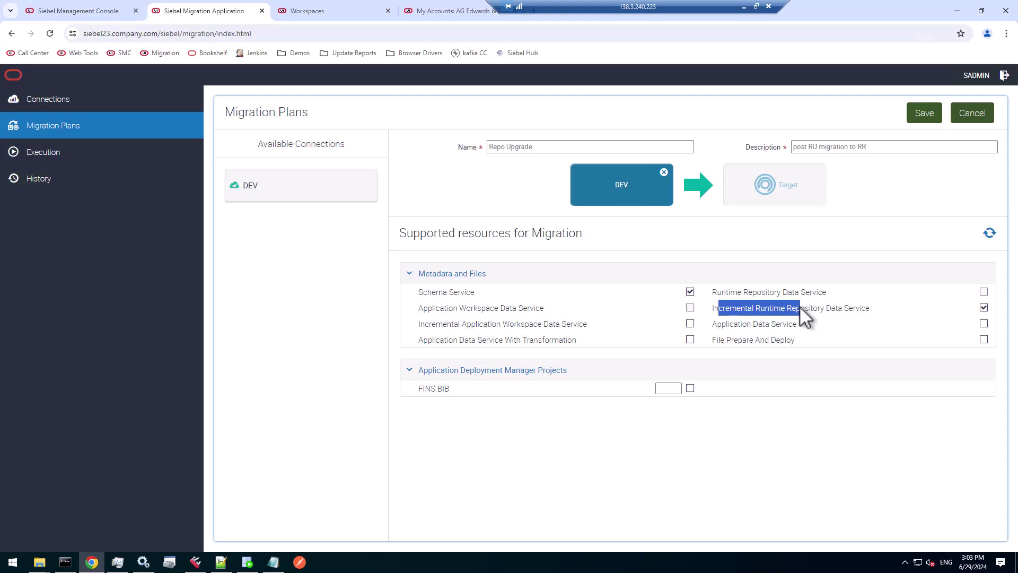
{"action": "left_click", "coordinate": [690, 323]}
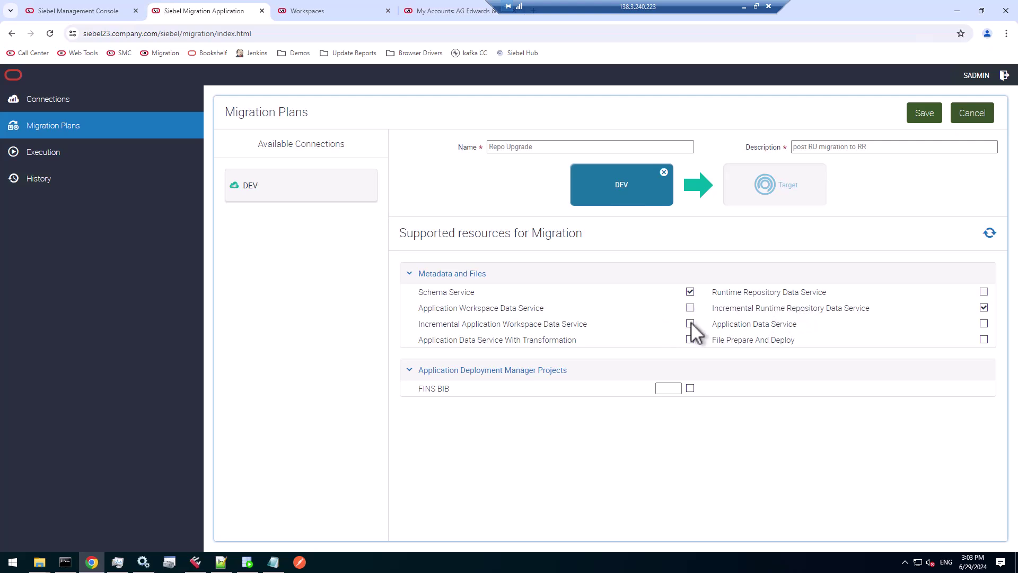
{"action": "left_click_drag", "start_coordinate": [419, 324], "coordinate": [551, 328]}
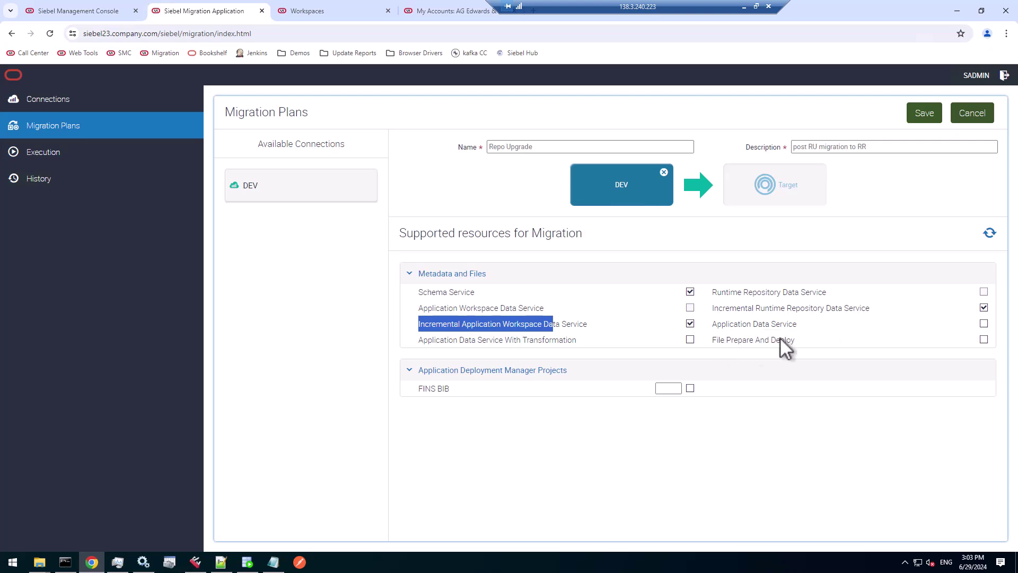
{"action": "left_click", "coordinate": [983, 323]}
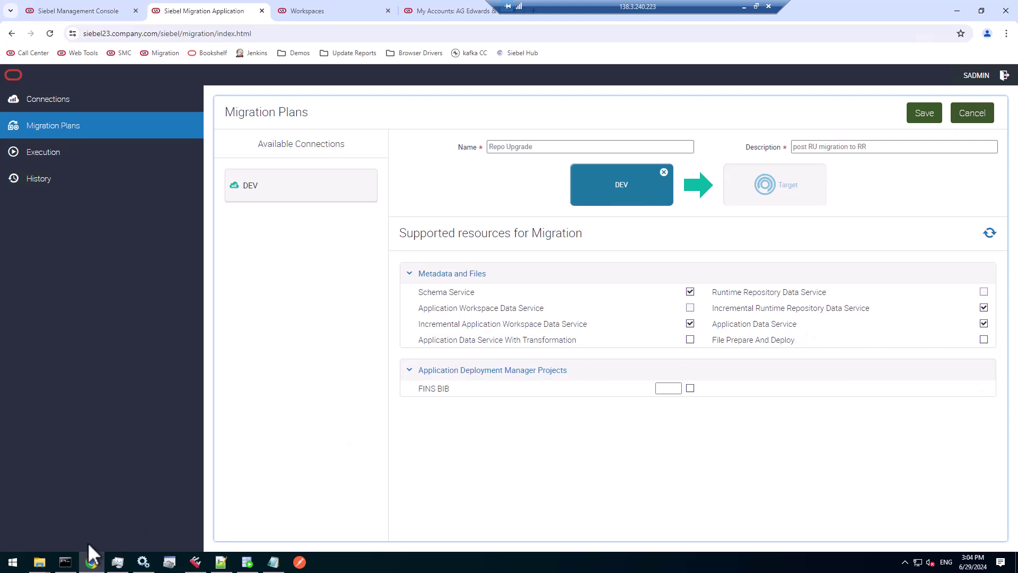
- Check datamig.inp in the C:\Siebel\fs\migration inp folder, then return to the plan form
{"action": "mouse_move", "coordinate": [39, 562]}
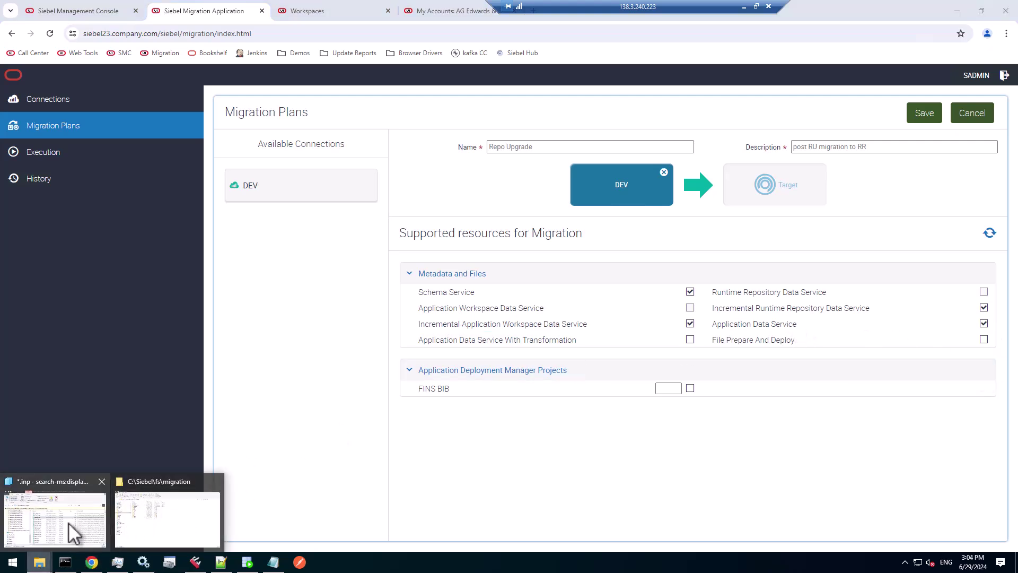
{"action": "left_click", "coordinate": [149, 514]}
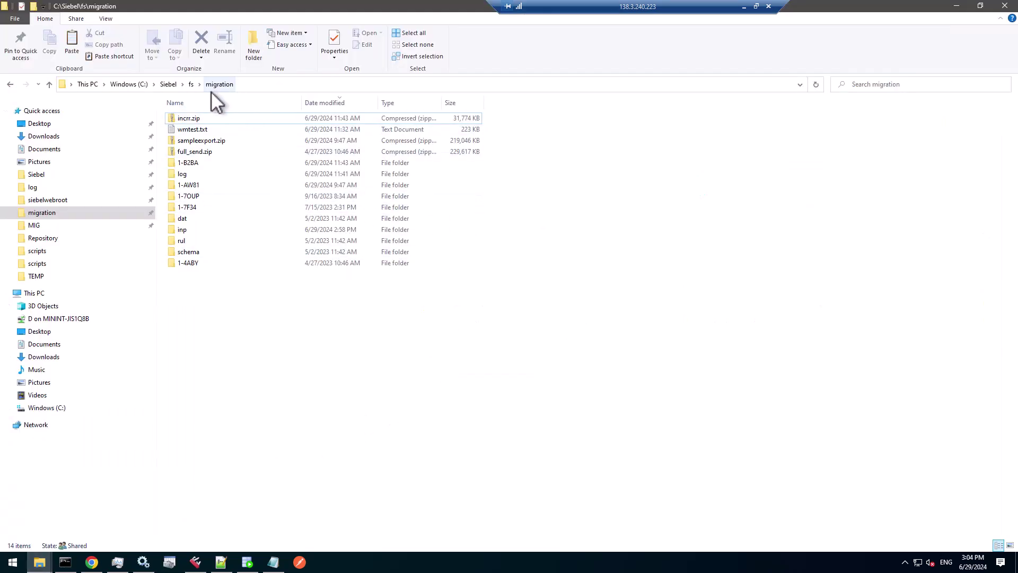
{"action": "left_click", "coordinate": [222, 81]}
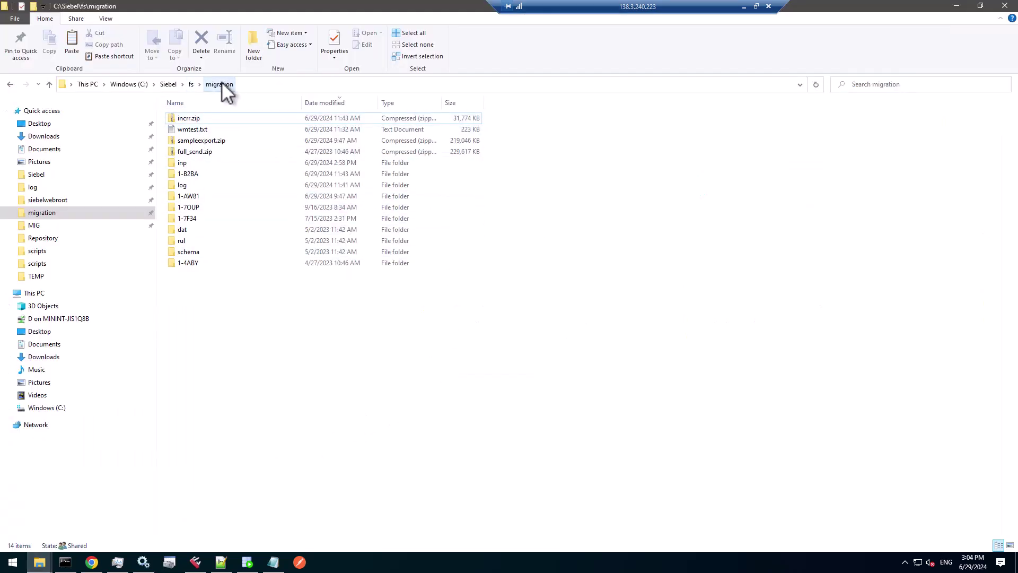
{"action": "left_click", "coordinate": [179, 164]}
{"action": "double_click", "coordinate": [180, 165]}
{"action": "left_click", "coordinate": [192, 118]}
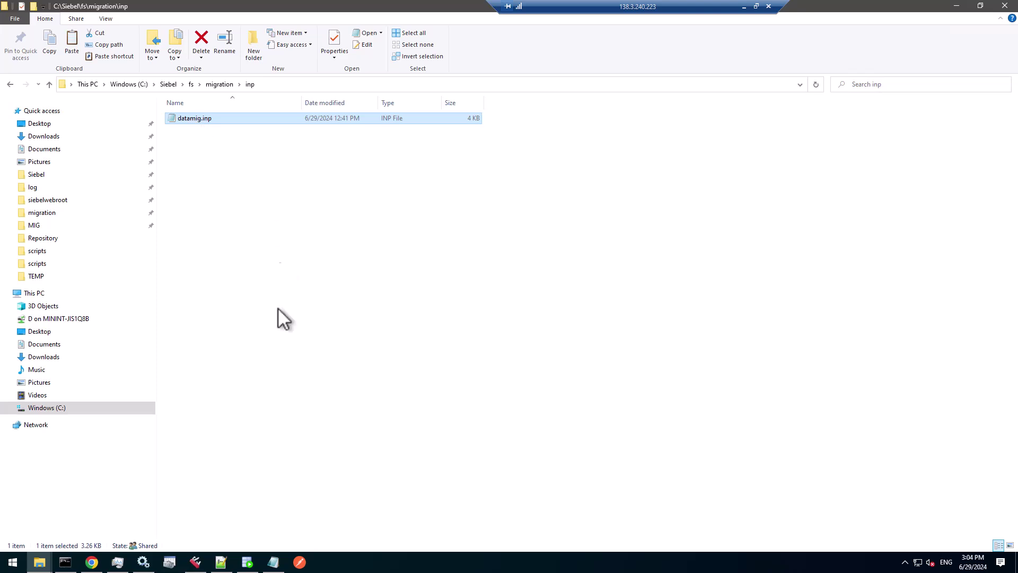
{"action": "left_click", "coordinate": [91, 563]}
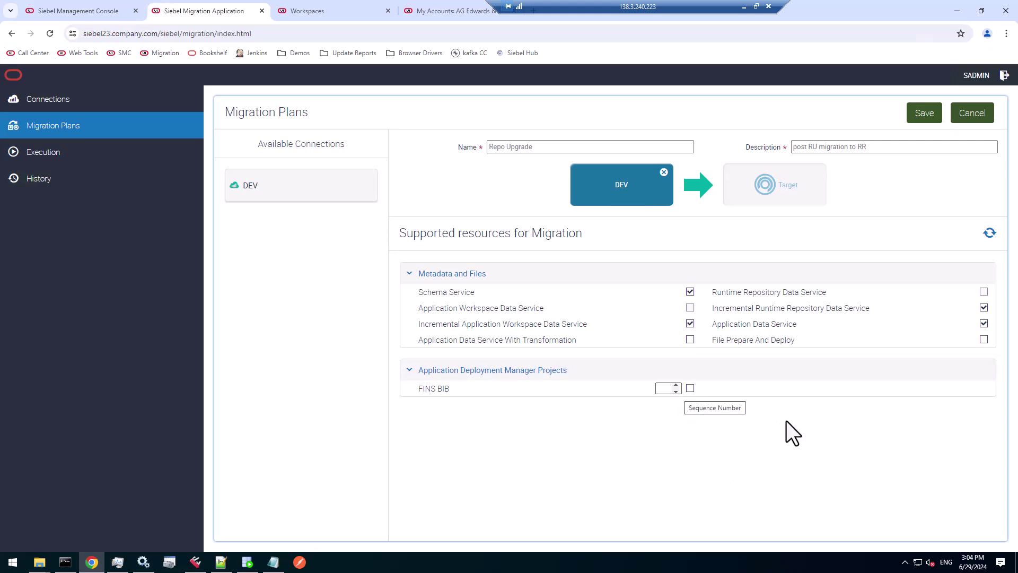
- Save the Repo Upgrade plan, accept the export-only alert, and view Execution
{"action": "left_click", "coordinate": [930, 110]}
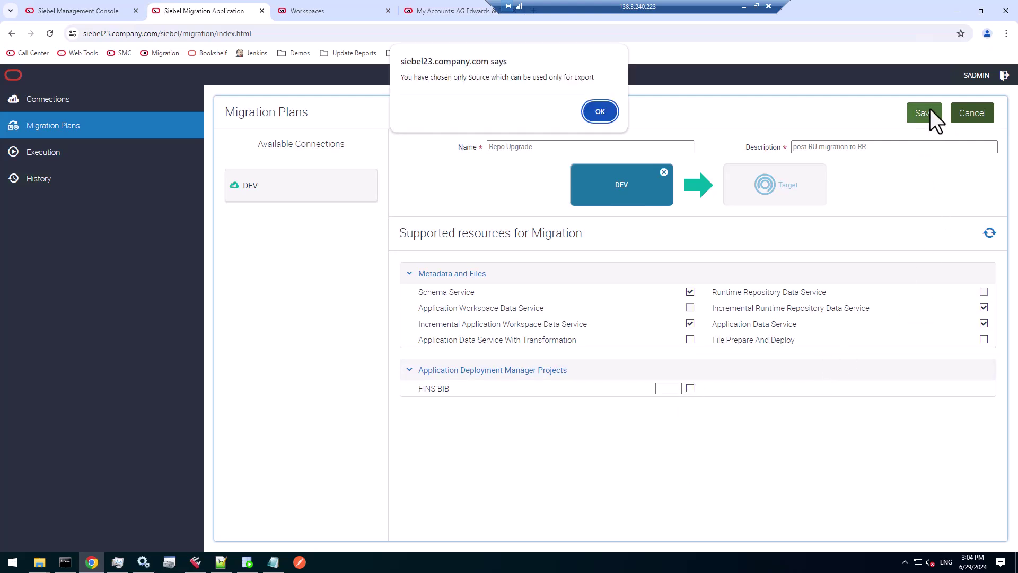
{"action": "left_click", "coordinate": [601, 112]}
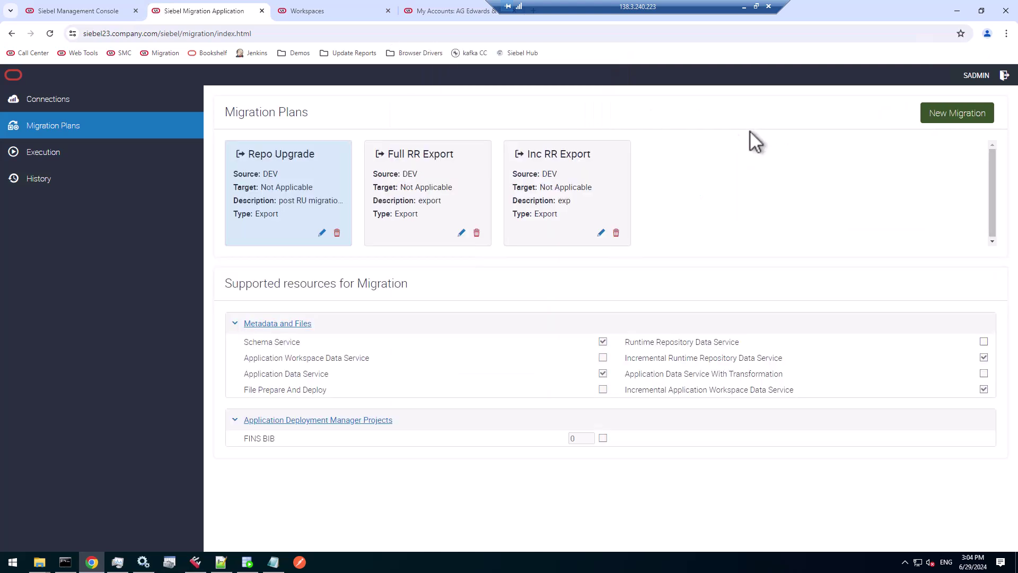
{"action": "left_click", "coordinate": [100, 147]}
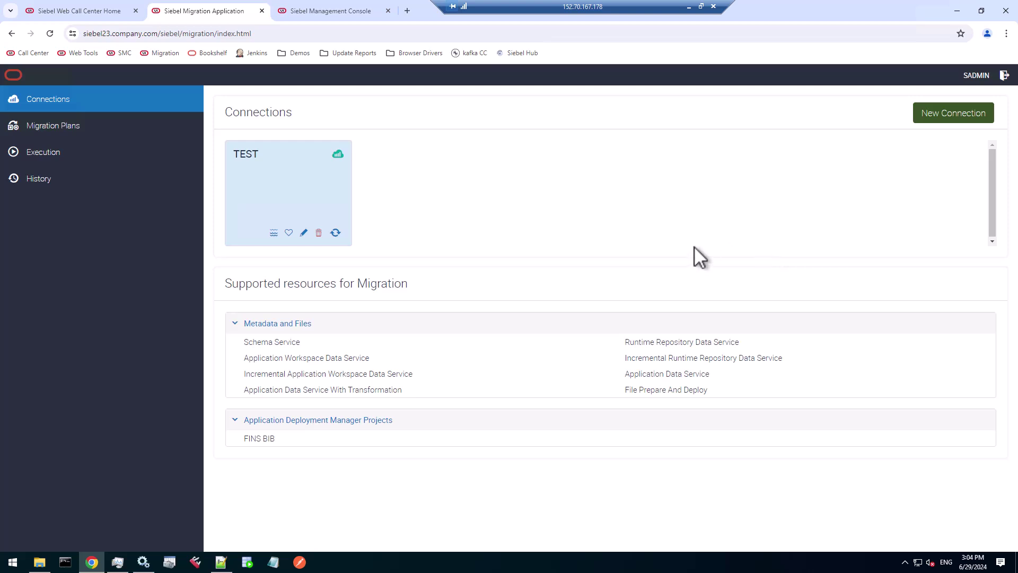
- Check the application and schema versions in Siebel Call Center's Technical Support information
{"action": "left_click", "coordinate": [87, 11]}
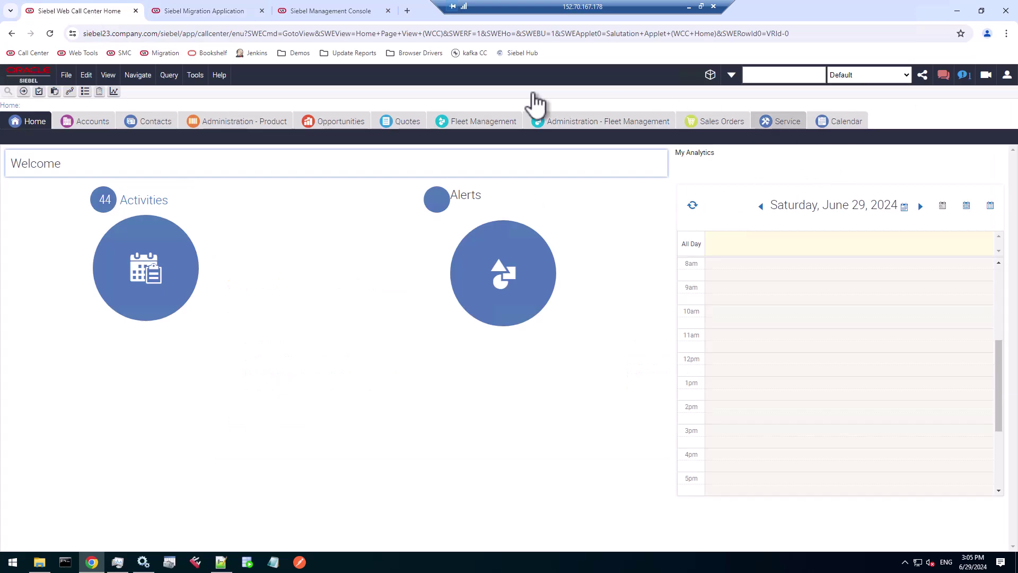
{"action": "left_click", "coordinate": [220, 76]}
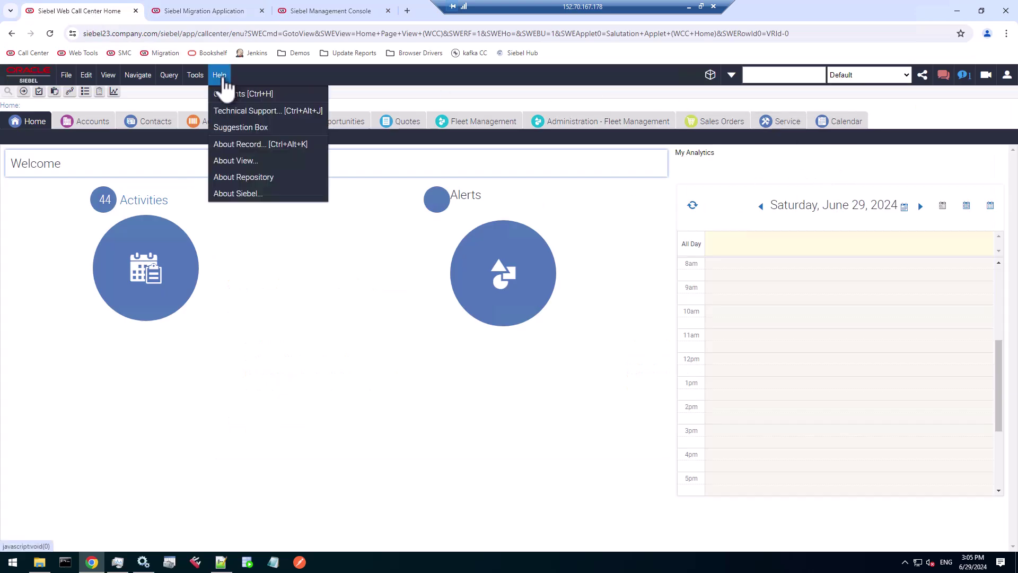
{"action": "left_click", "coordinate": [236, 111]}
{"action": "left_click_drag", "start_coordinate": [428, 237], "coordinate": [449, 237]}
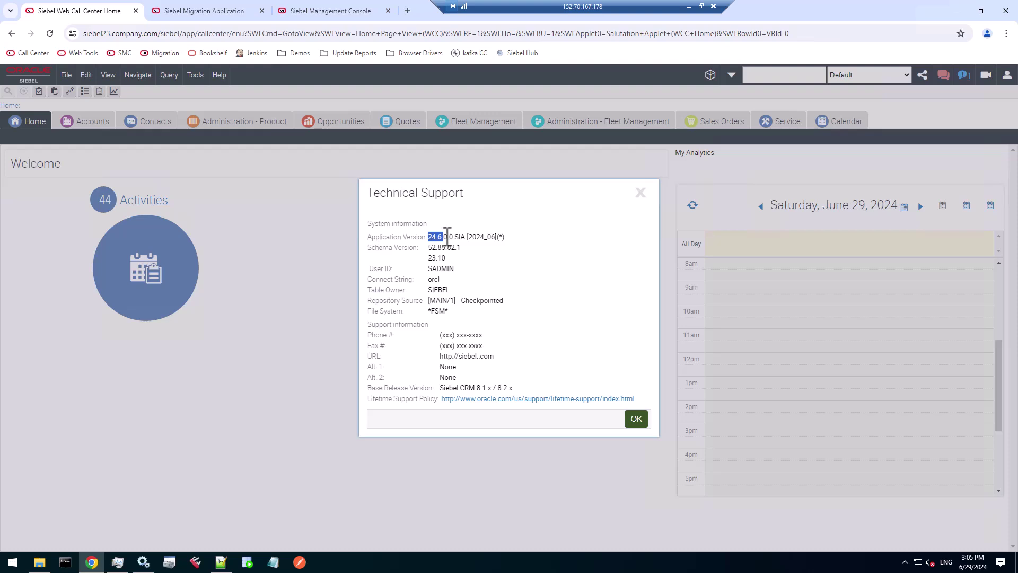
{"action": "left_click_drag", "start_coordinate": [427, 258], "coordinate": [453, 260]}
{"action": "left_click", "coordinate": [636, 418]}
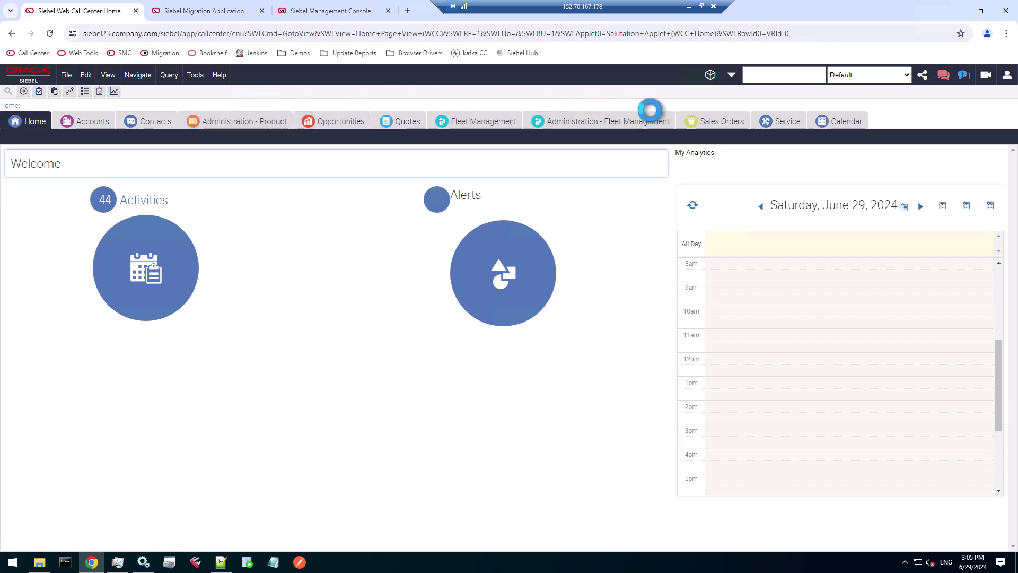
- Inspect MAIN workspace history, viewing Repository Base Version versions 0 and 1
{"action": "left_click", "coordinate": [707, 75]}
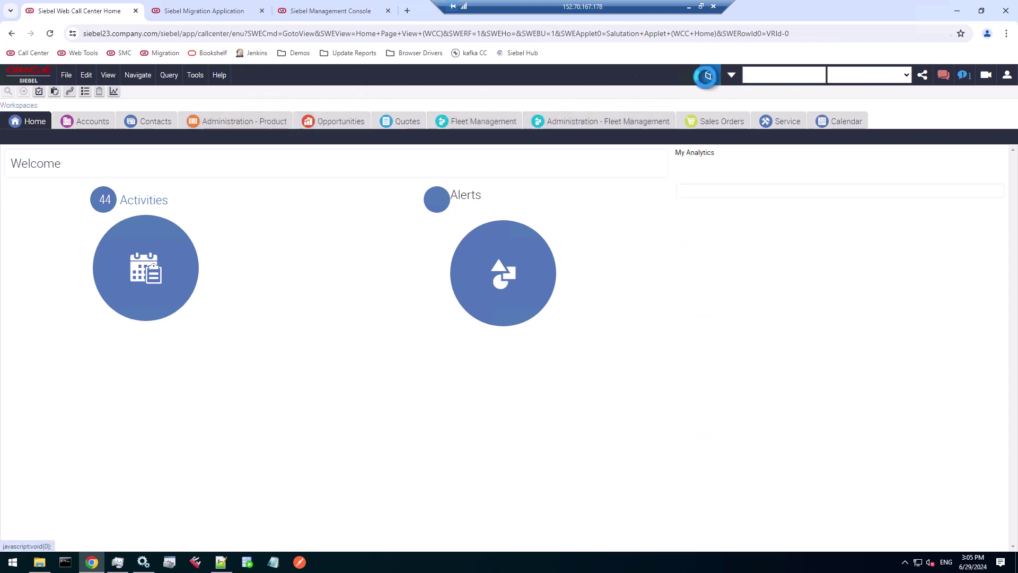
{"action": "left_click", "coordinate": [417, 178]}
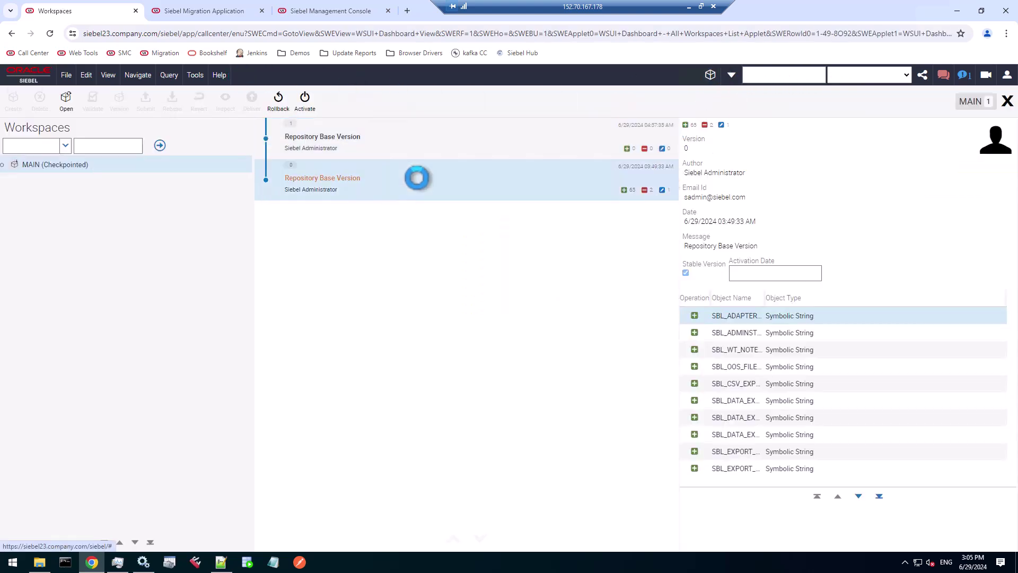
{"action": "left_click", "coordinate": [430, 143]}
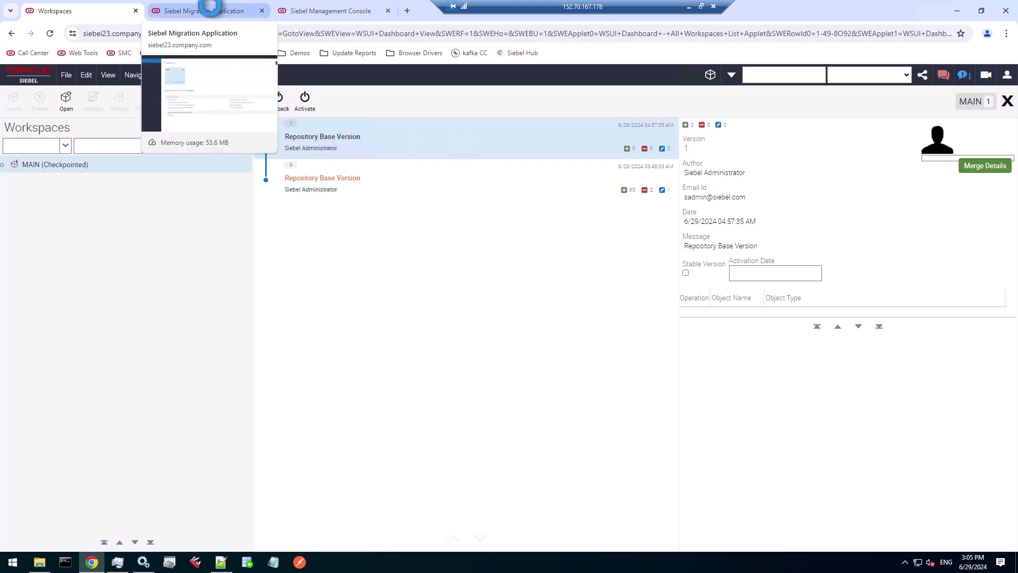
- Generate a watermark file named wmtest2.txt for the TEST connection
{"action": "left_click", "coordinate": [209, 7]}
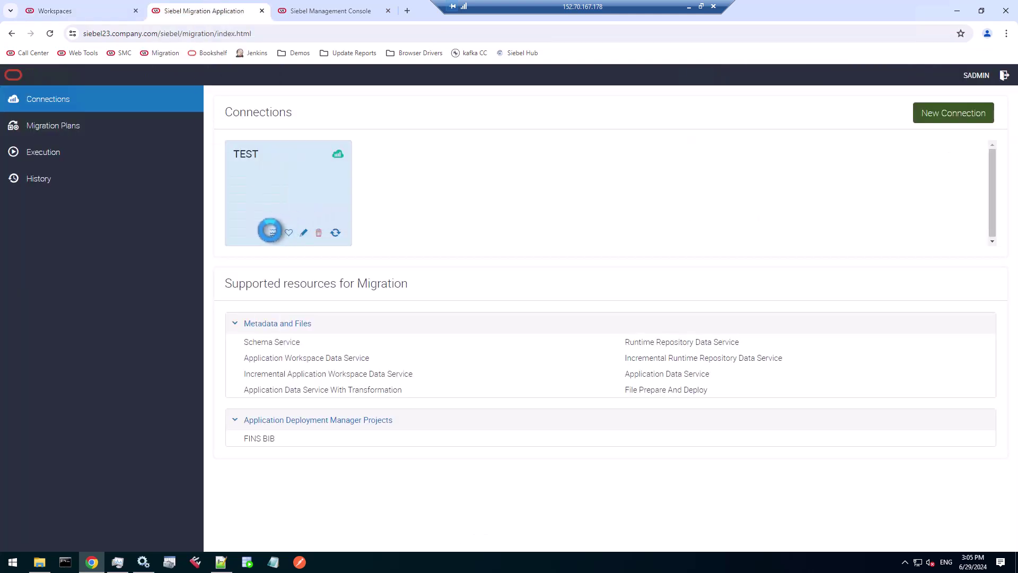
{"action": "left_click", "coordinate": [271, 231]}
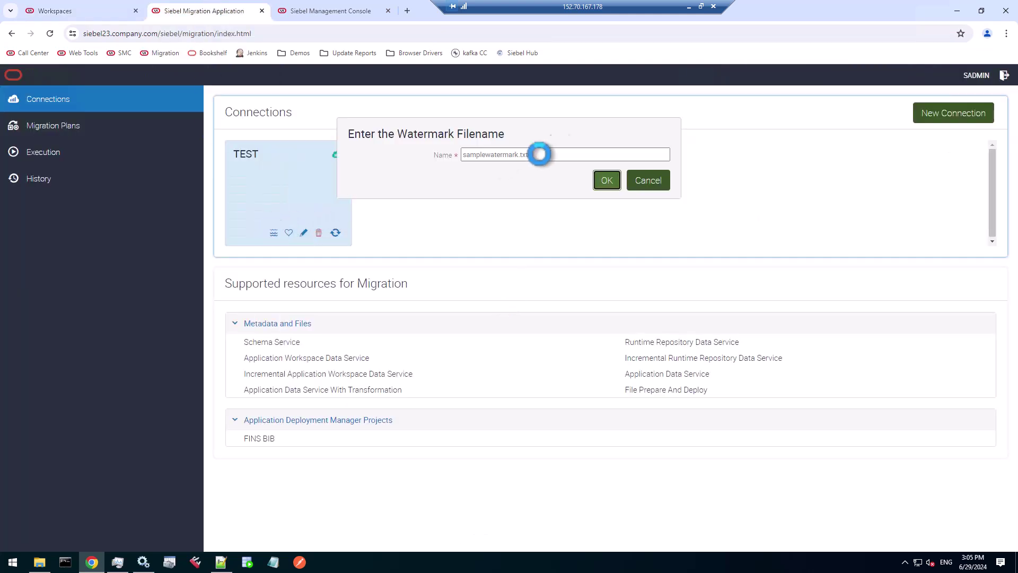
{"action": "double_click", "coordinate": [506, 154]}
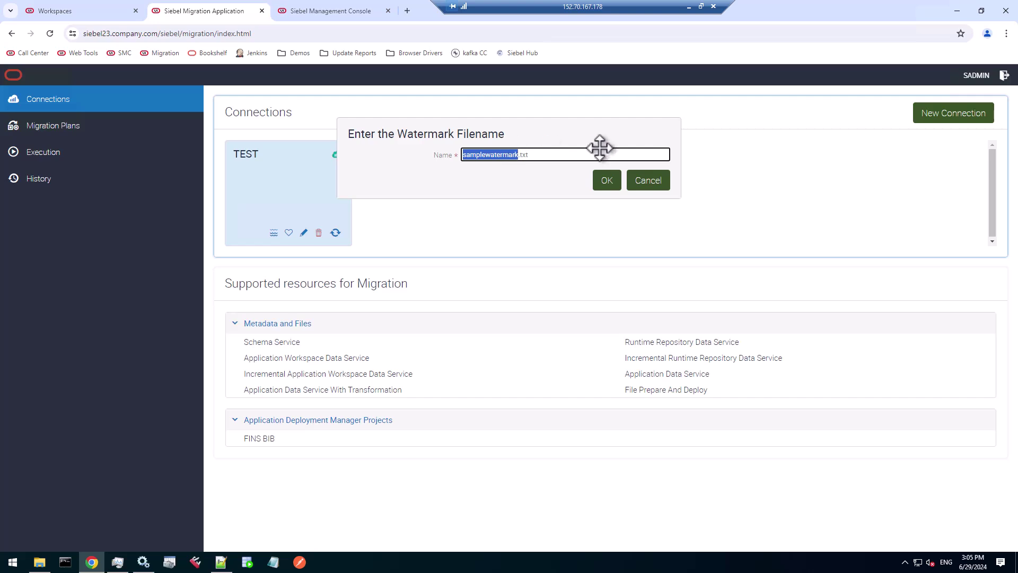
{"action": "type", "text": "wm"}
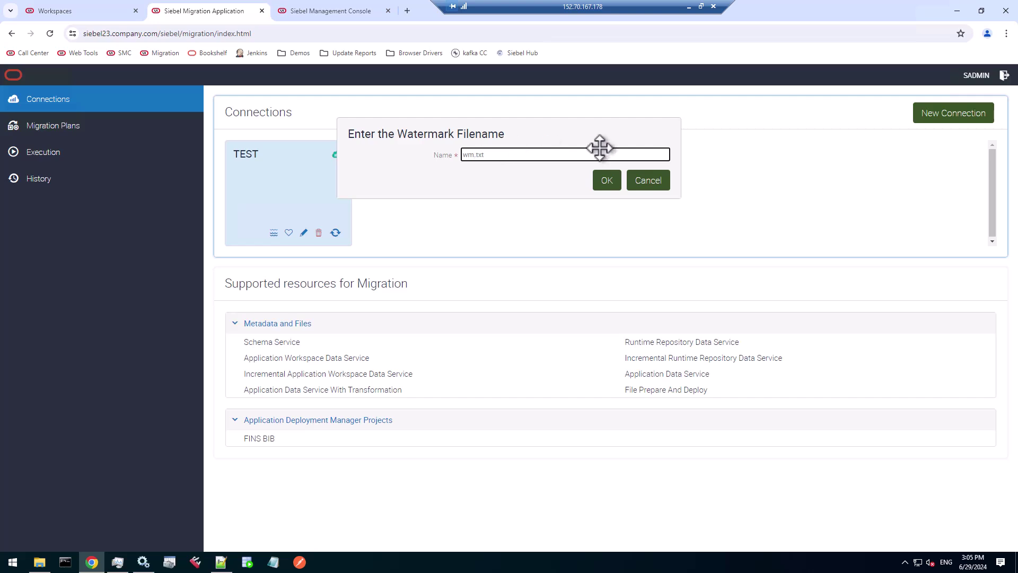
{"action": "type", "text": "test2"}
{"action": "left_click", "coordinate": [606, 181]}
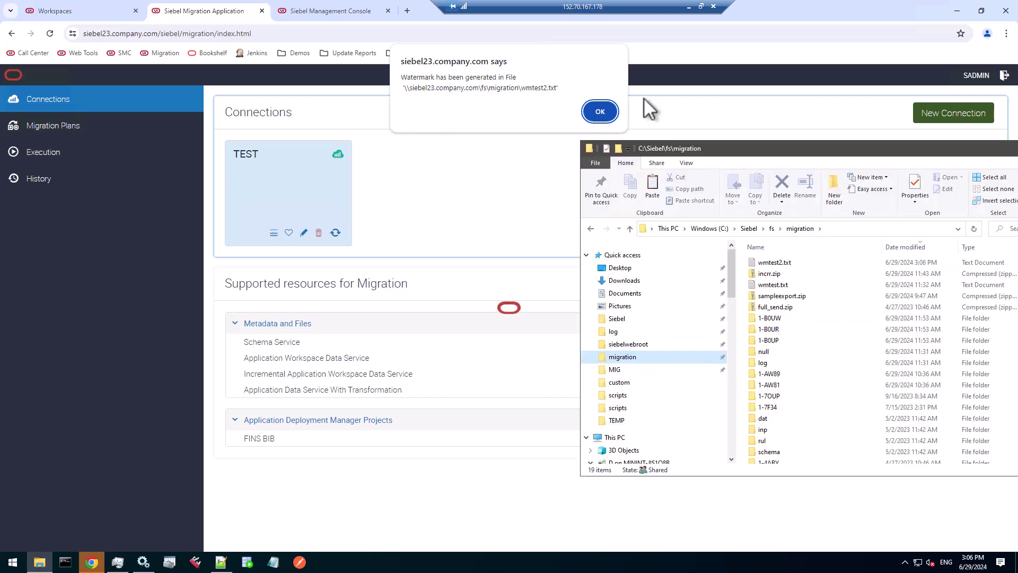
- Copy wmtest2.txt from the D: MIG folder into C:\Siebel\fs\migration and return to Execution
{"action": "left_click", "coordinate": [600, 111]}
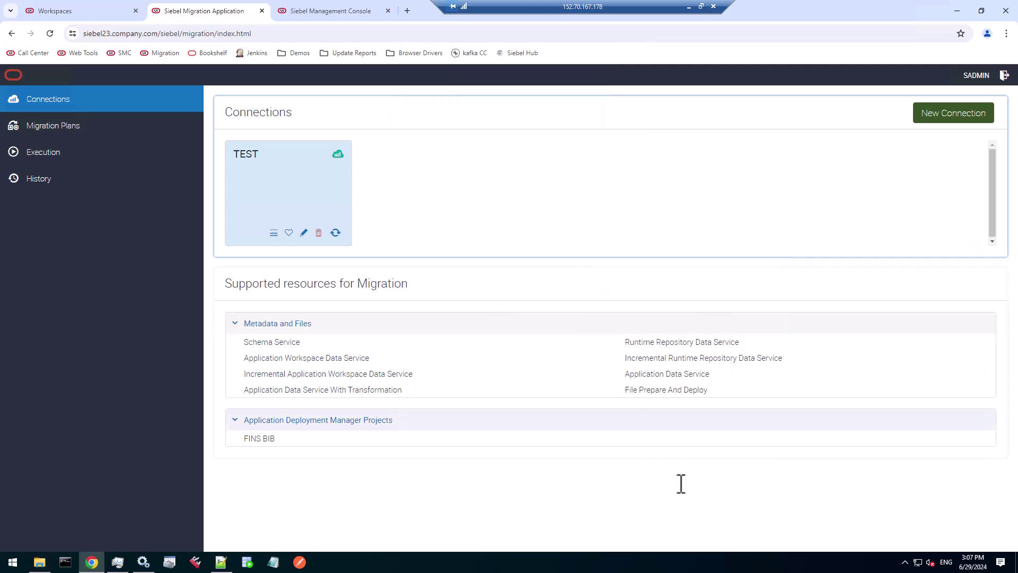
{"action": "left_click", "coordinate": [39, 562]}
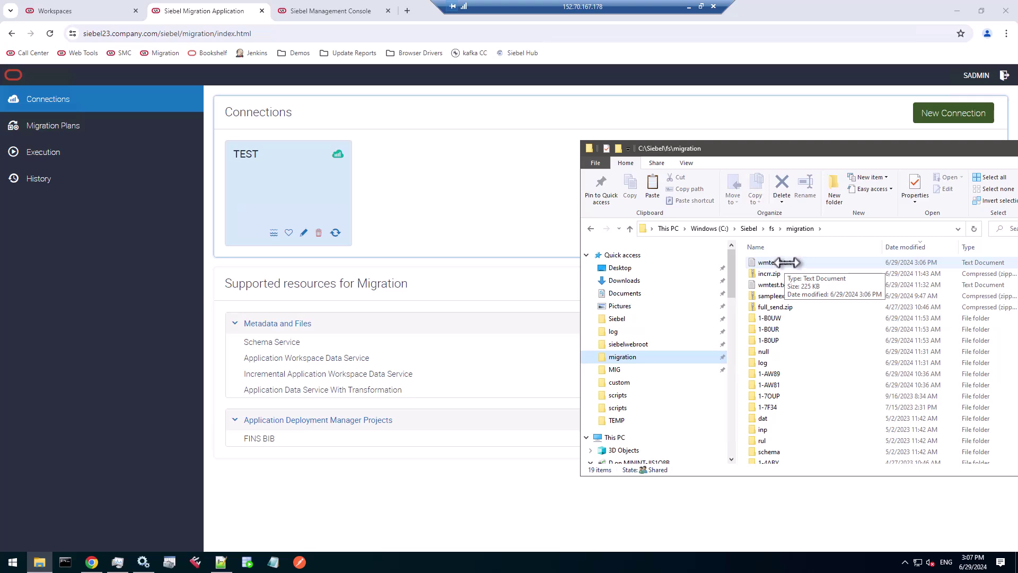
{"action": "left_click_drag", "start_coordinate": [787, 262], "coordinate": [634, 369]}
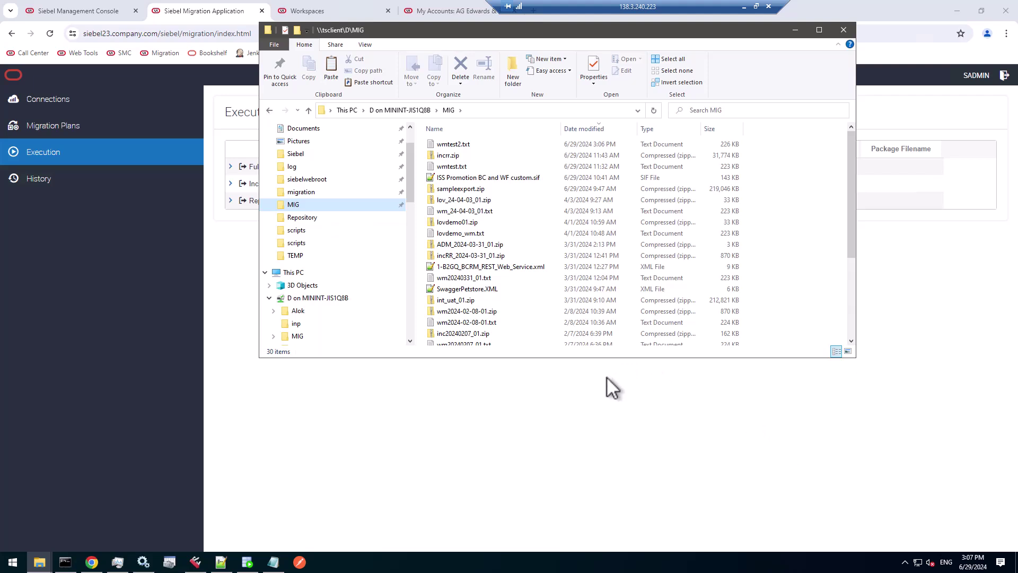
{"action": "left_click", "coordinate": [457, 143]}
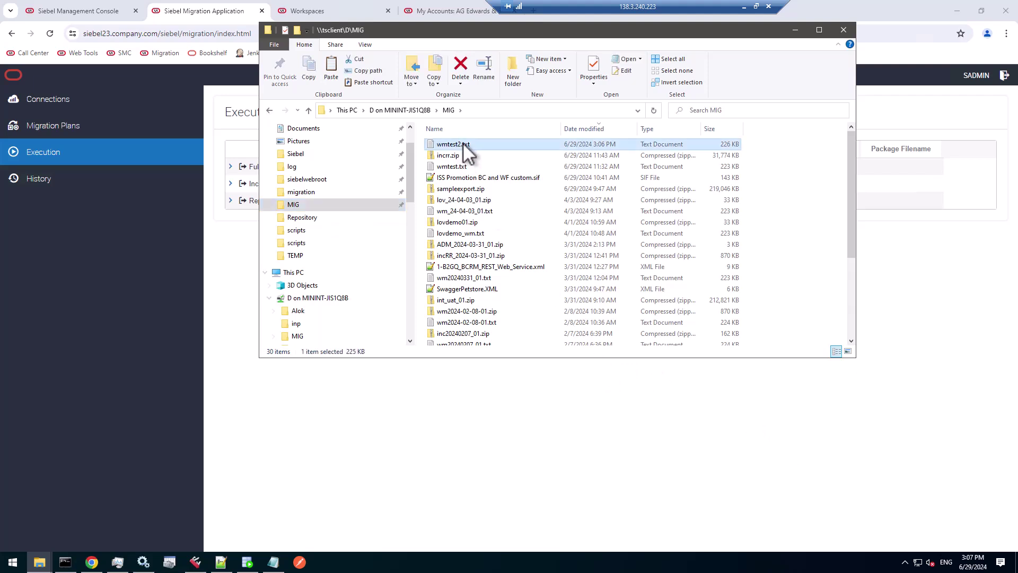
{"action": "left_click_drag", "start_coordinate": [457, 142], "coordinate": [310, 191]}
{"action": "left_click", "coordinate": [310, 191]}
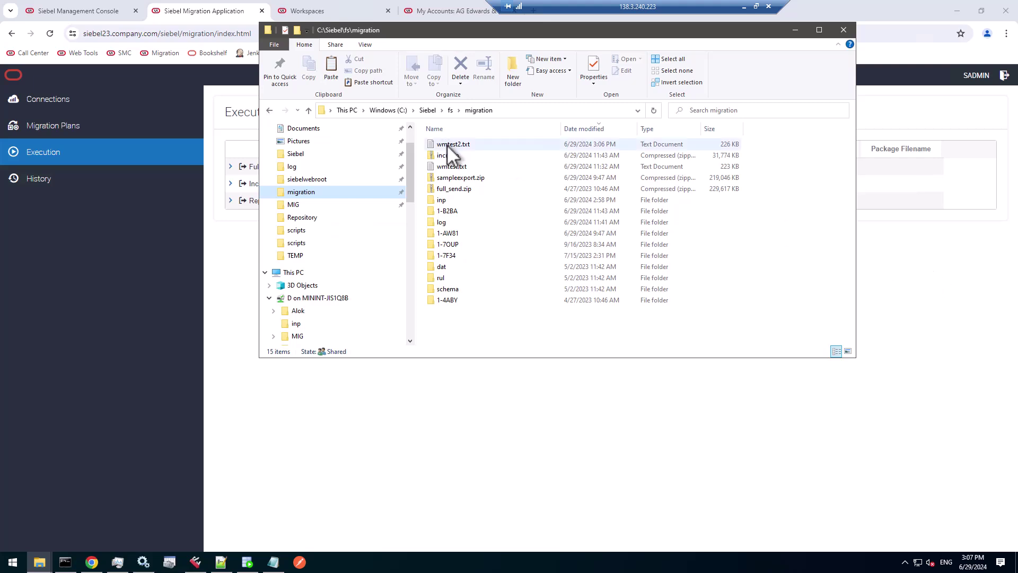
{"action": "left_click", "coordinate": [883, 253]}
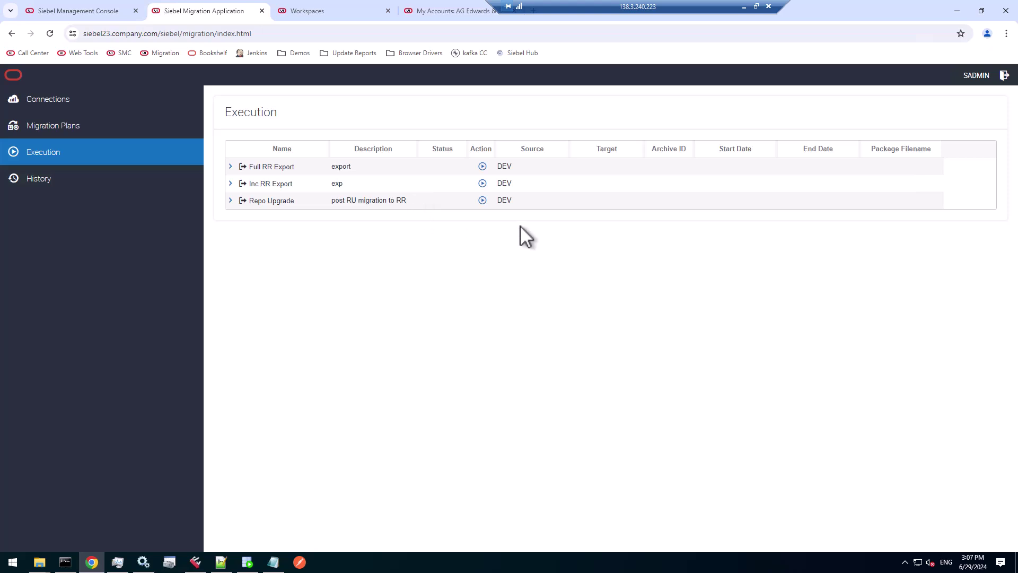
- Start a Repo Upgrade run with package filename incRU.zip
{"action": "left_click", "coordinate": [291, 204]}
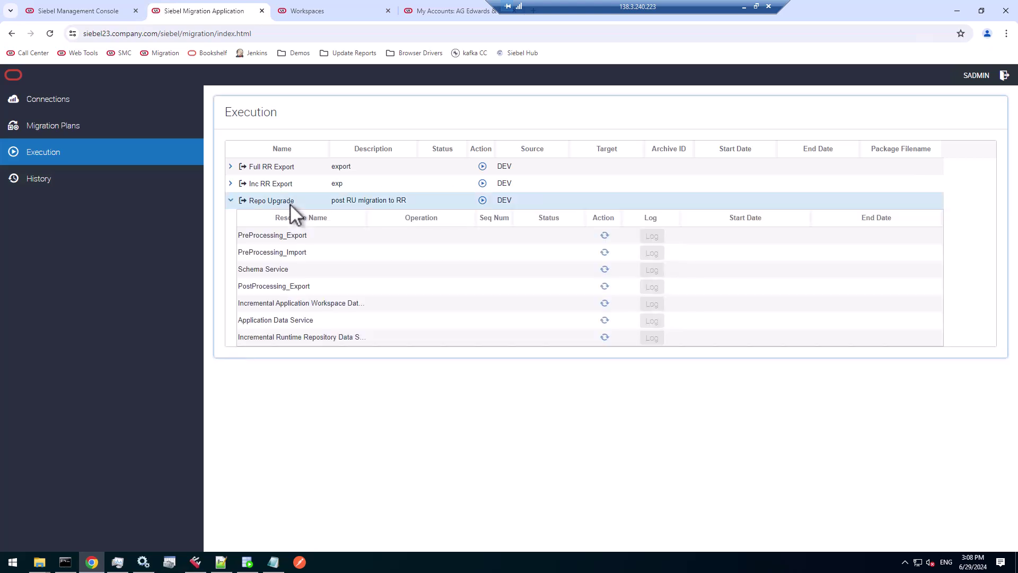
{"action": "left_click", "coordinate": [482, 199]}
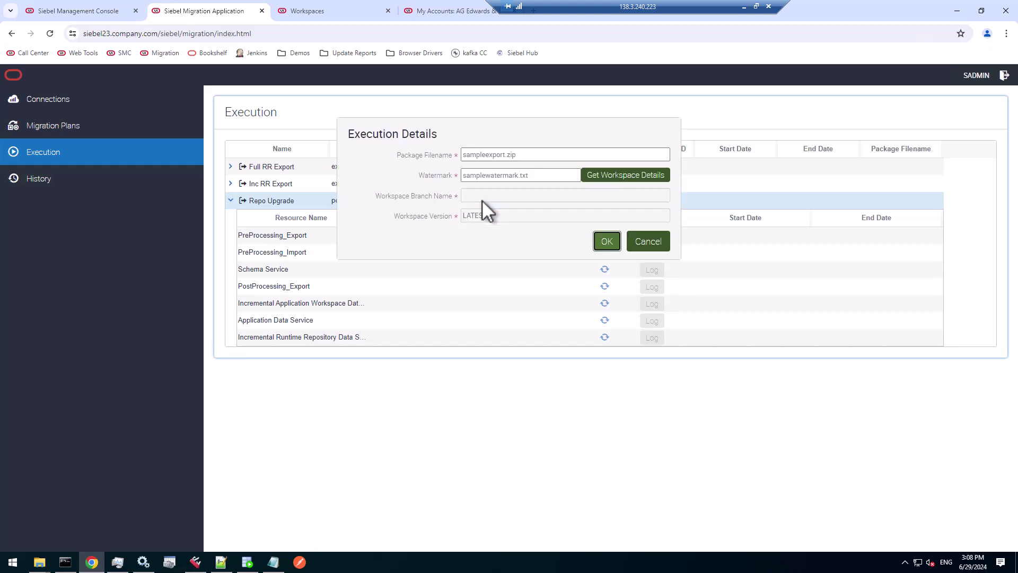
{"action": "left_click", "coordinate": [482, 155]}
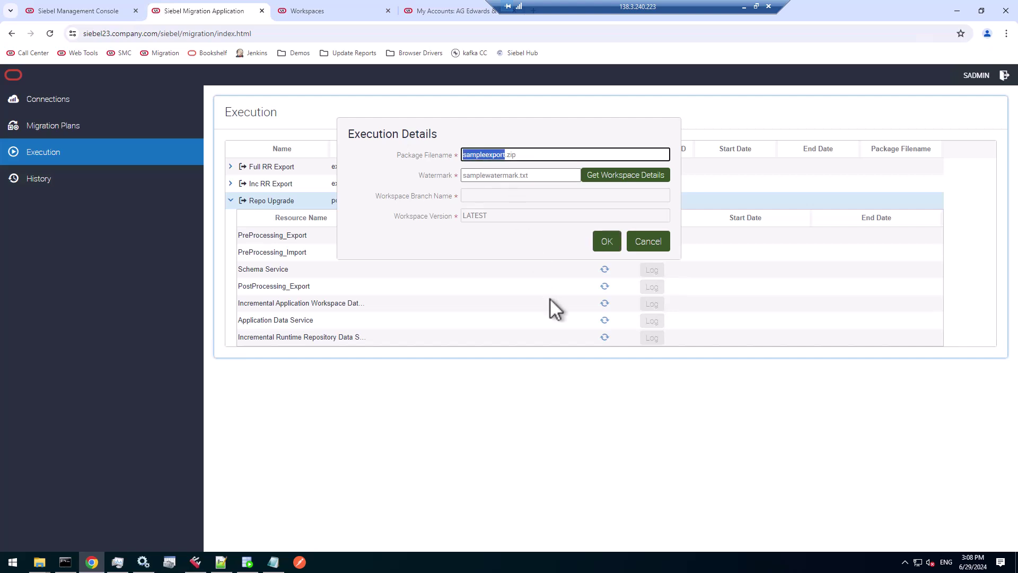
{"action": "type", "text": "incRU"}
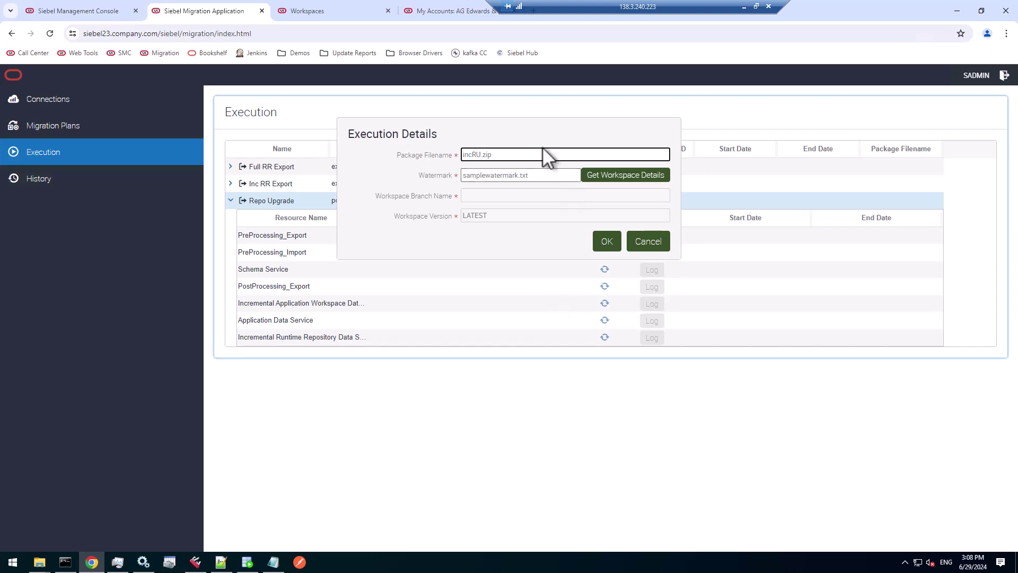
- Set the watermark to wmtest2.txt and fetch workspace details: branch MAIN, version 19
{"action": "left_click", "coordinate": [513, 174]}
{"action": "key", "text": "shift+Home"}
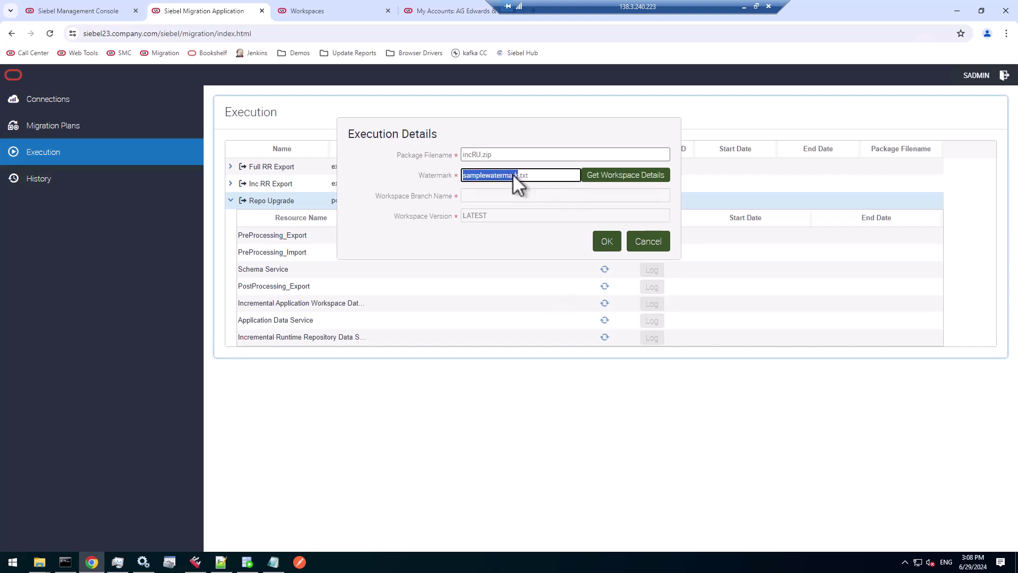
{"action": "type", "text": "wmtest2"}
{"action": "left_click", "coordinate": [614, 175]}
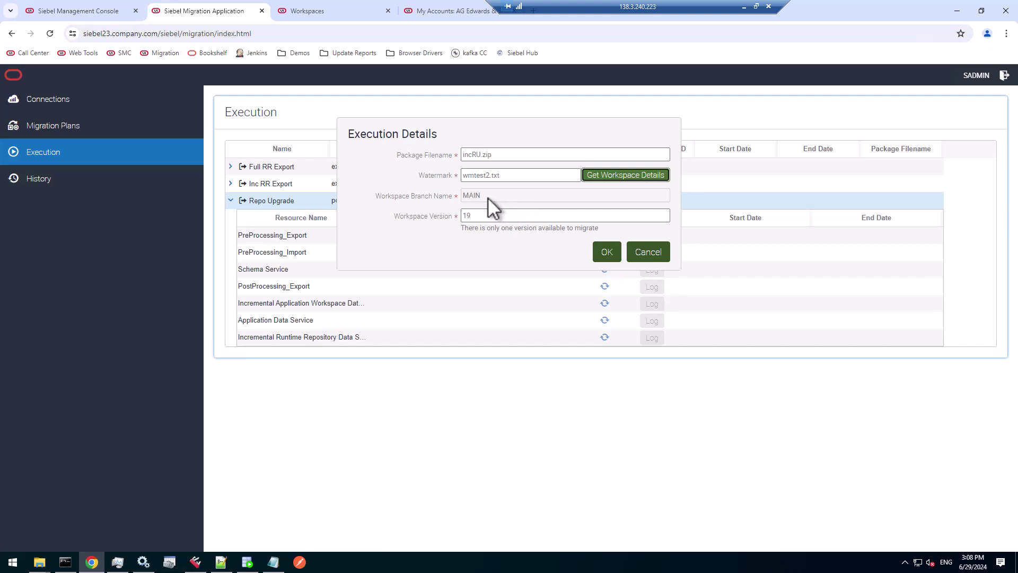
{"action": "left_click_drag", "start_coordinate": [488, 197], "coordinate": [460, 195]}
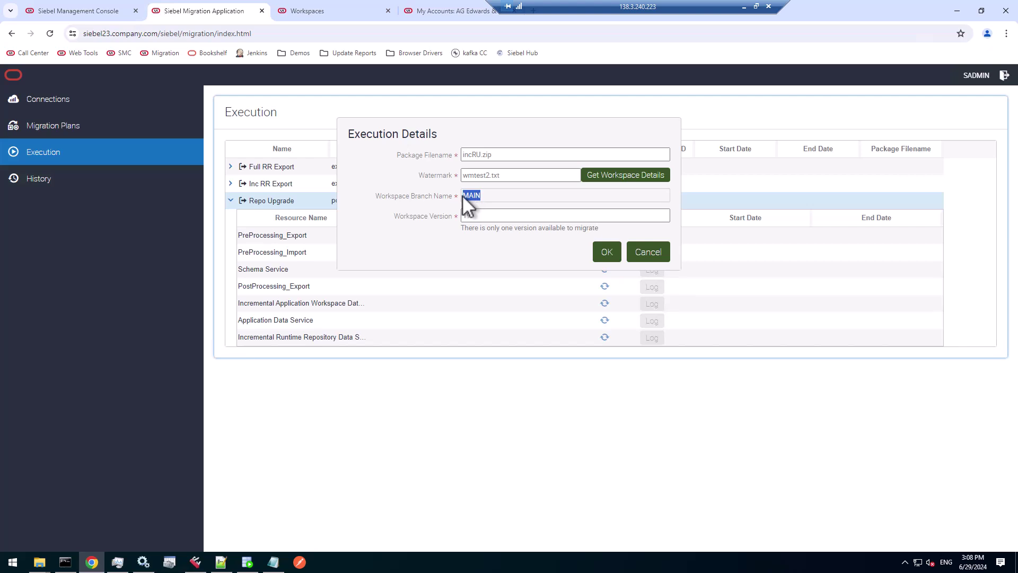
{"action": "left_click", "coordinate": [479, 216]}
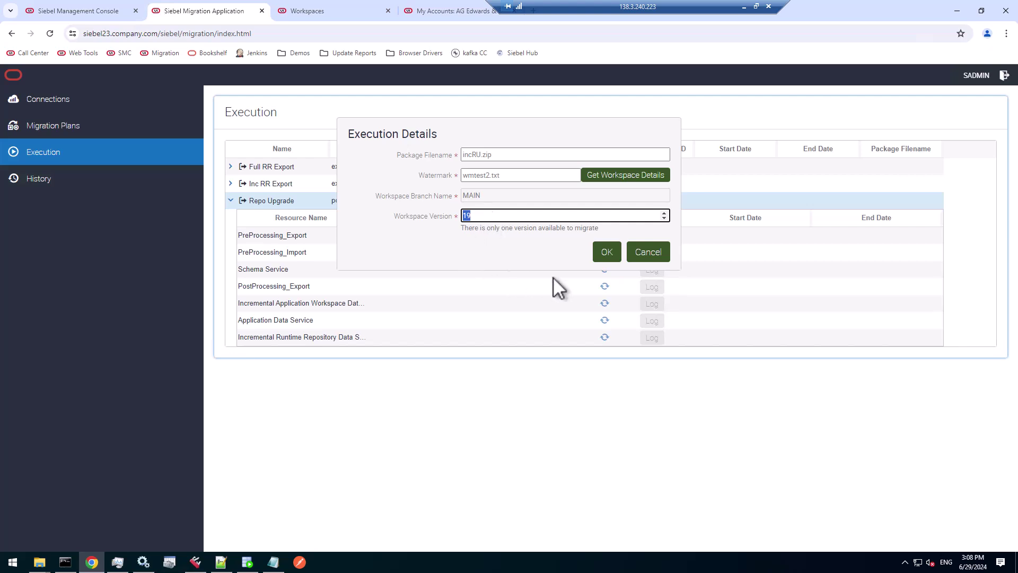
- Launch the Repo Upgrade run and widen Resource Name to follow its seven steps
{"action": "left_click", "coordinate": [608, 249]}
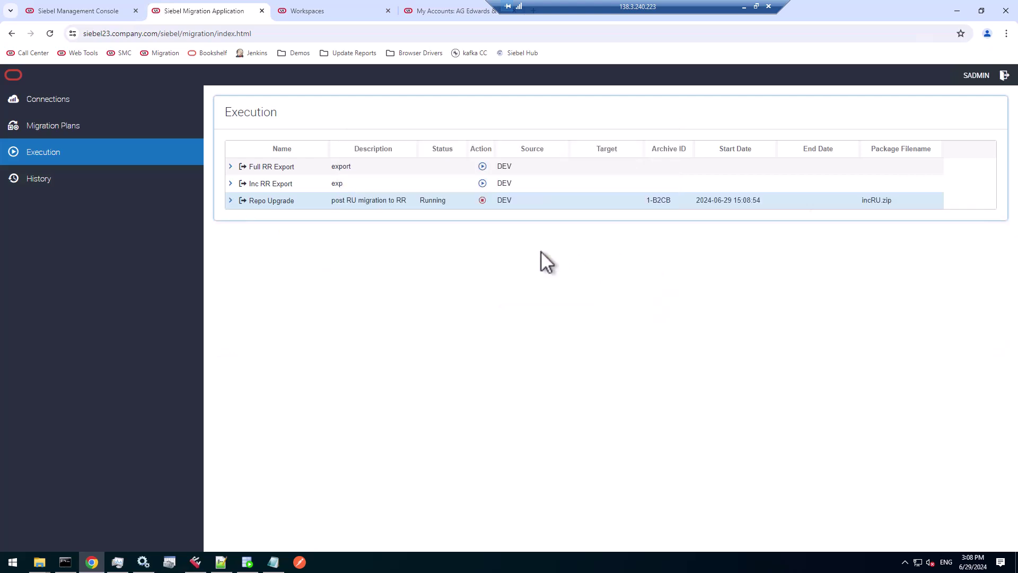
{"action": "left_click", "coordinate": [230, 201]}
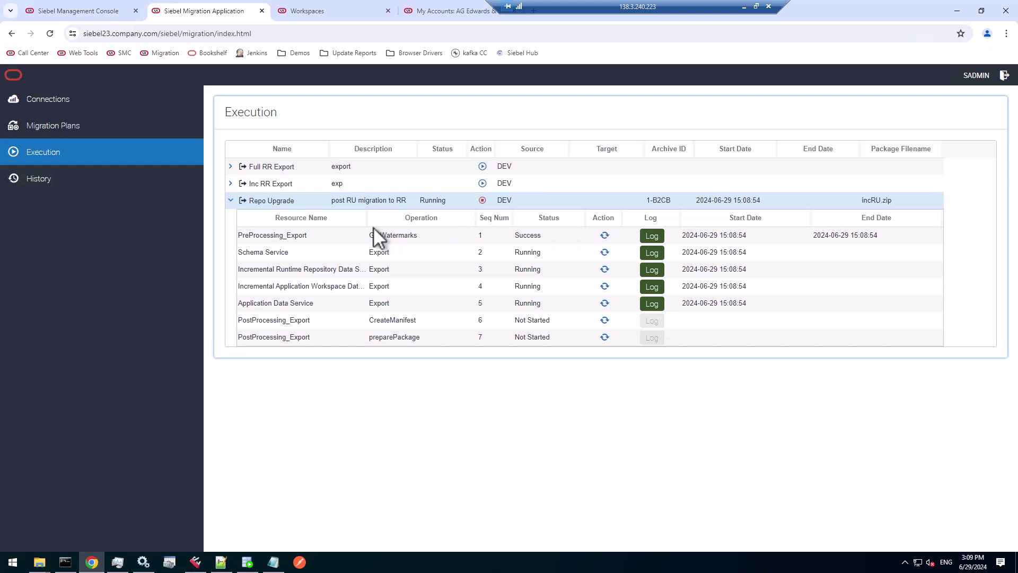
{"action": "left_click_drag", "start_coordinate": [367, 218], "coordinate": [413, 220]}
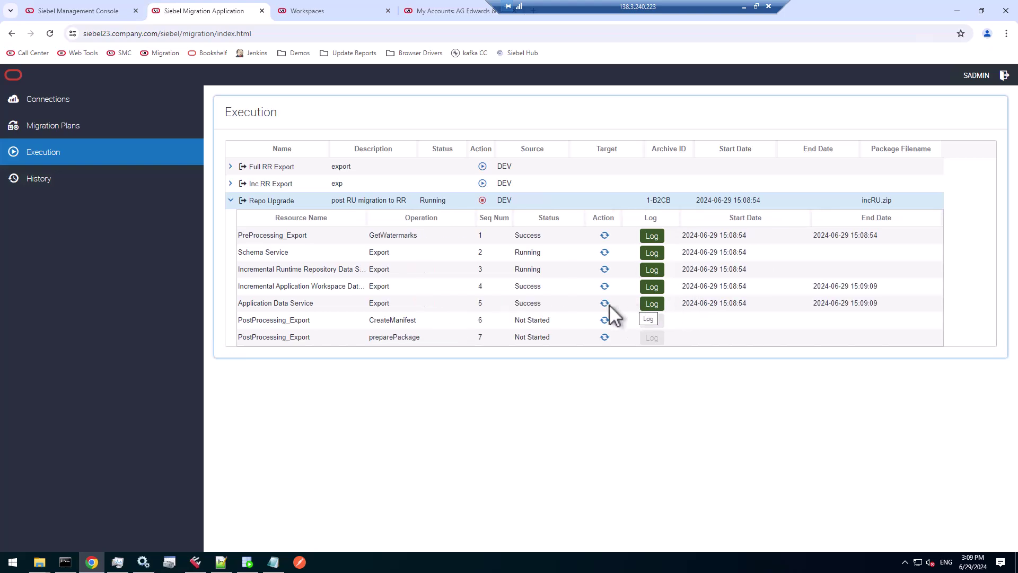
{"action": "left_click", "coordinate": [651, 304]}
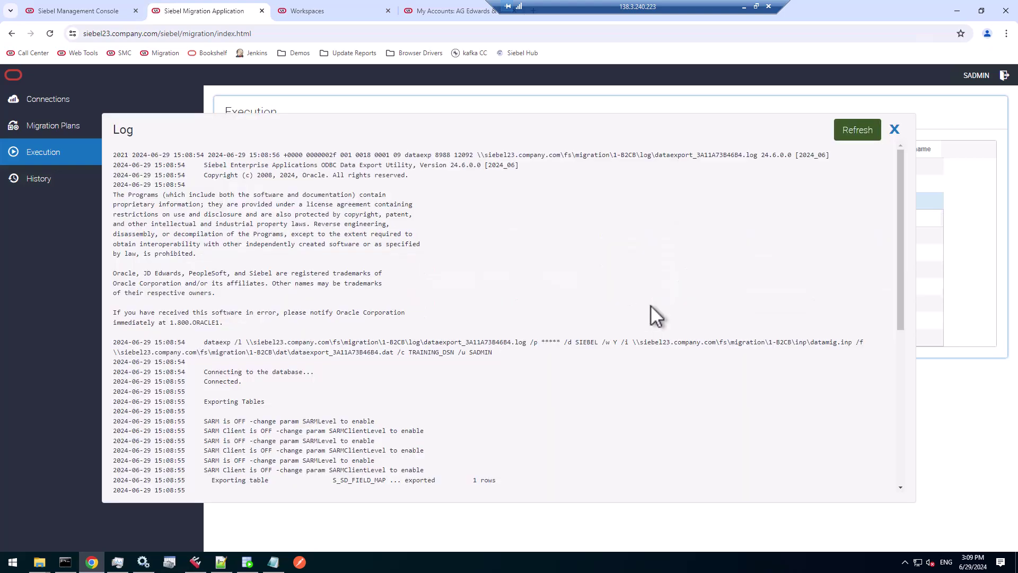
{"action": "scroll", "coordinate": [544, 306], "scroll_direction": "down", "scroll_amount": 3}
{"action": "scroll", "coordinate": [544, 306], "scroll_direction": "down", "scroll_amount": 2}
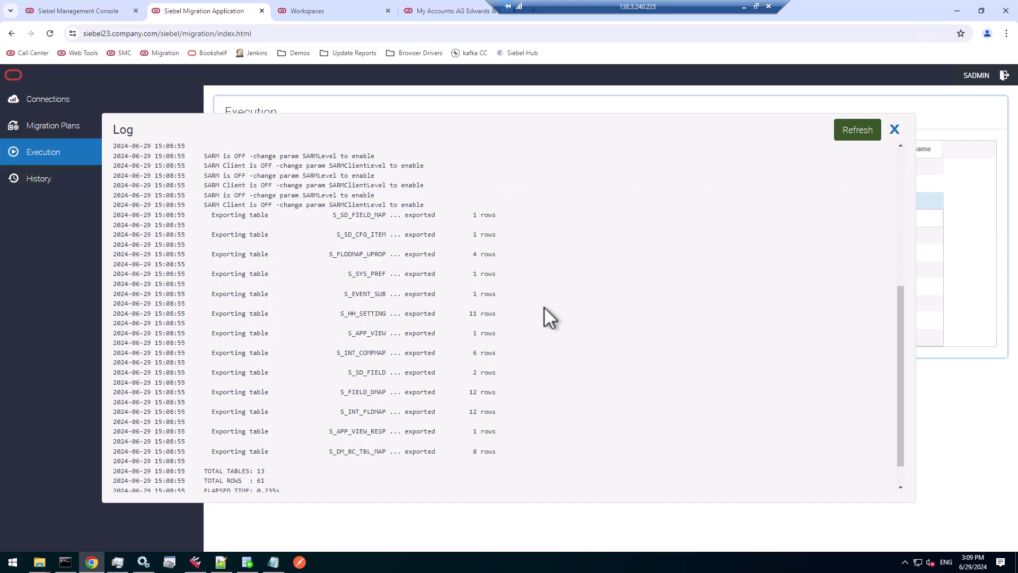
{"action": "left_click_drag", "start_coordinate": [422, 218], "coordinate": [505, 437]}
{"action": "scroll", "coordinate": [506, 437], "scroll_direction": "down", "scroll_amount": 1}
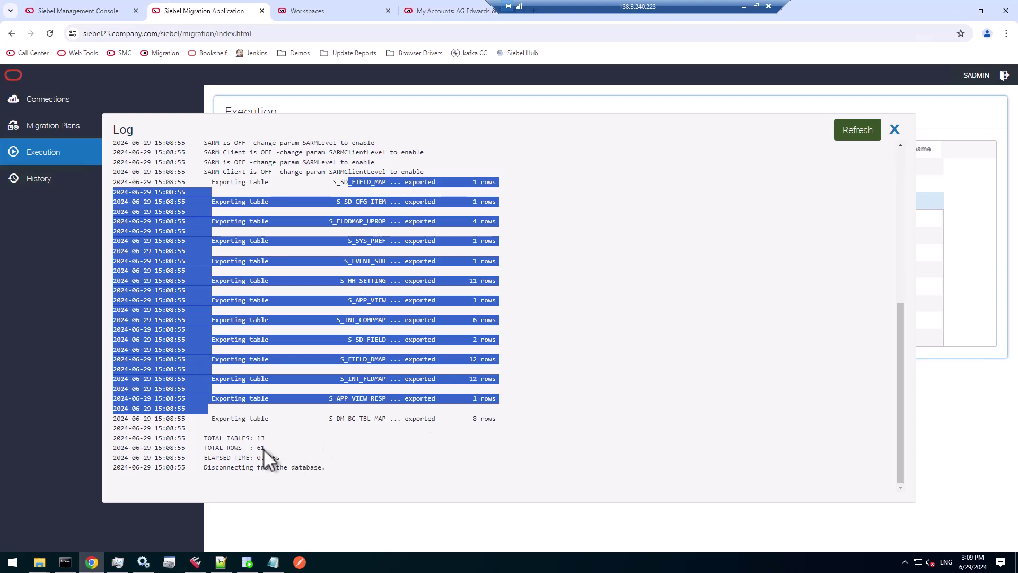
{"action": "left_click_drag", "start_coordinate": [264, 447], "coordinate": [250, 446]}
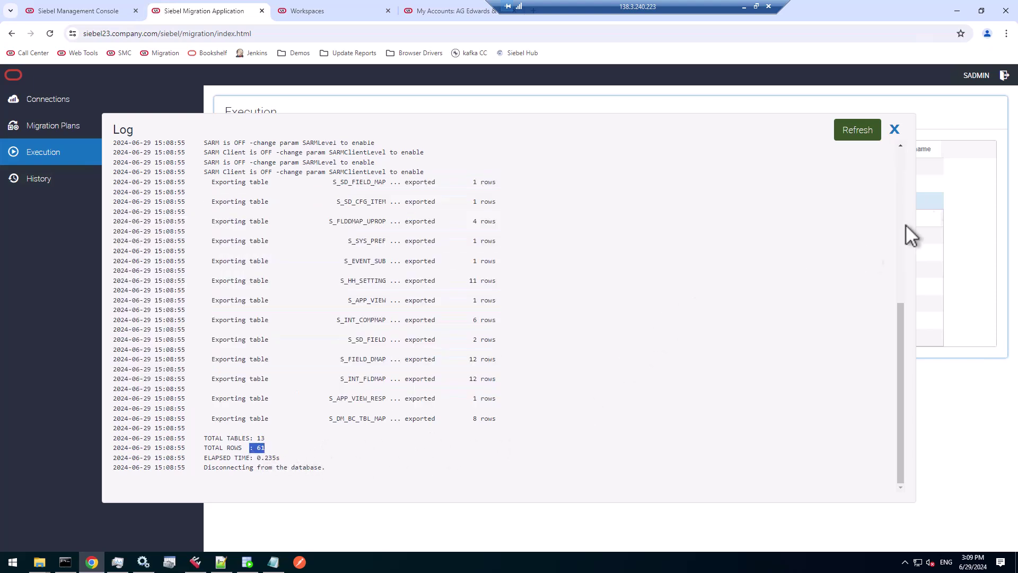
{"action": "left_click", "coordinate": [900, 161]}
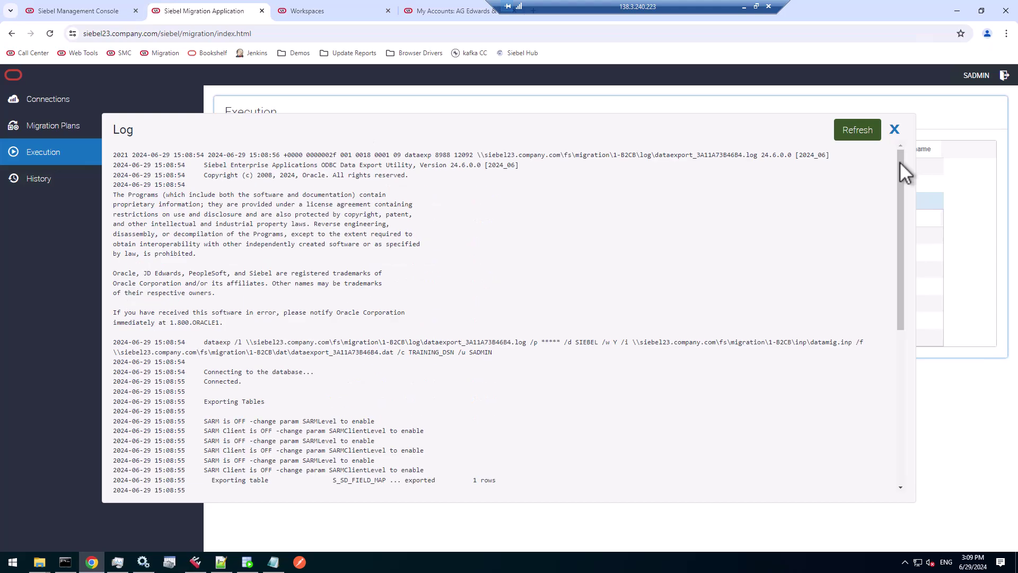
{"action": "left_click", "coordinate": [895, 128]}
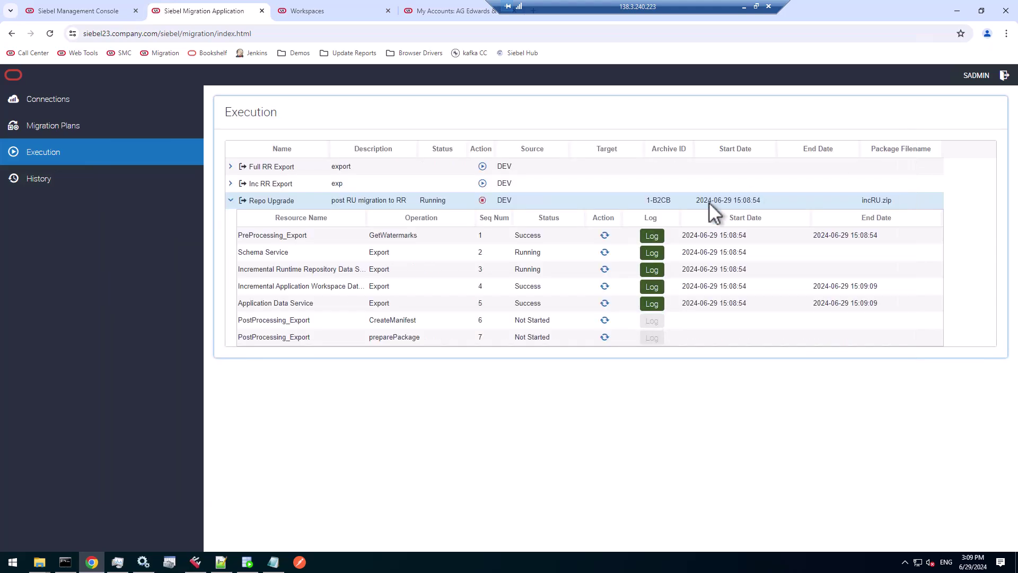
{"action": "left_click", "coordinate": [653, 287]}
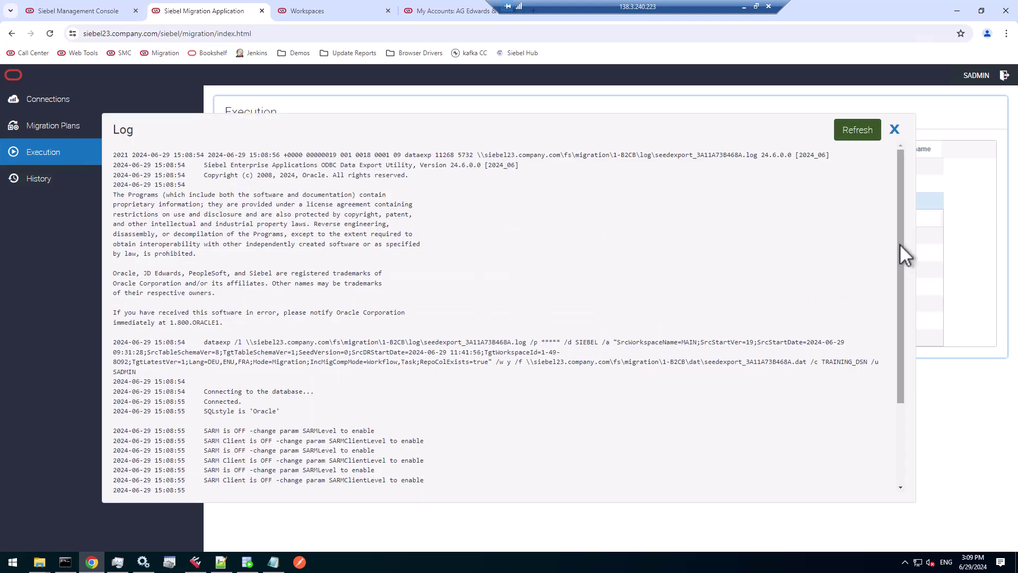
{"action": "left_click_drag", "start_coordinate": [899, 244], "coordinate": [891, 411]}
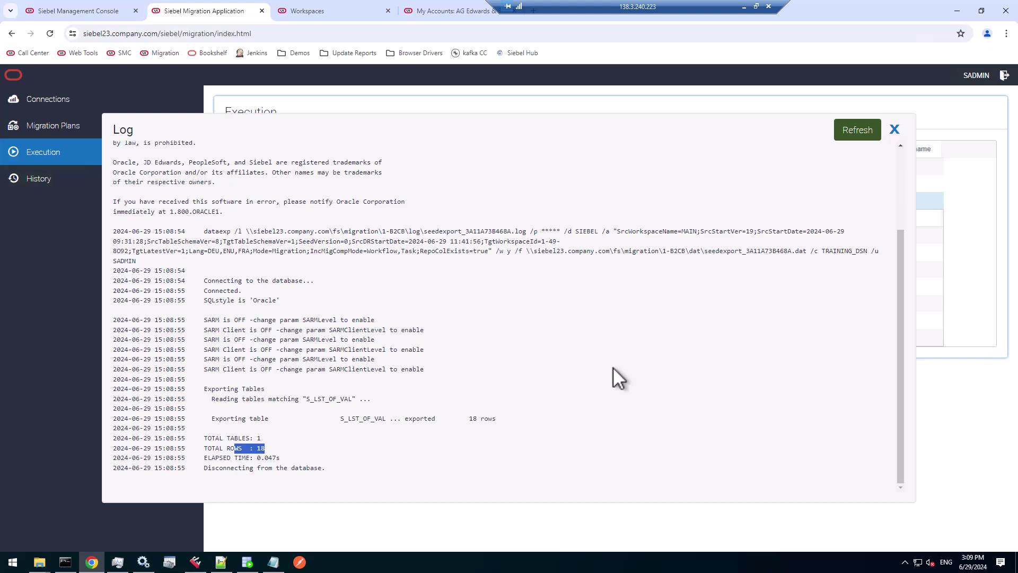
{"action": "left_click", "coordinate": [894, 129]}
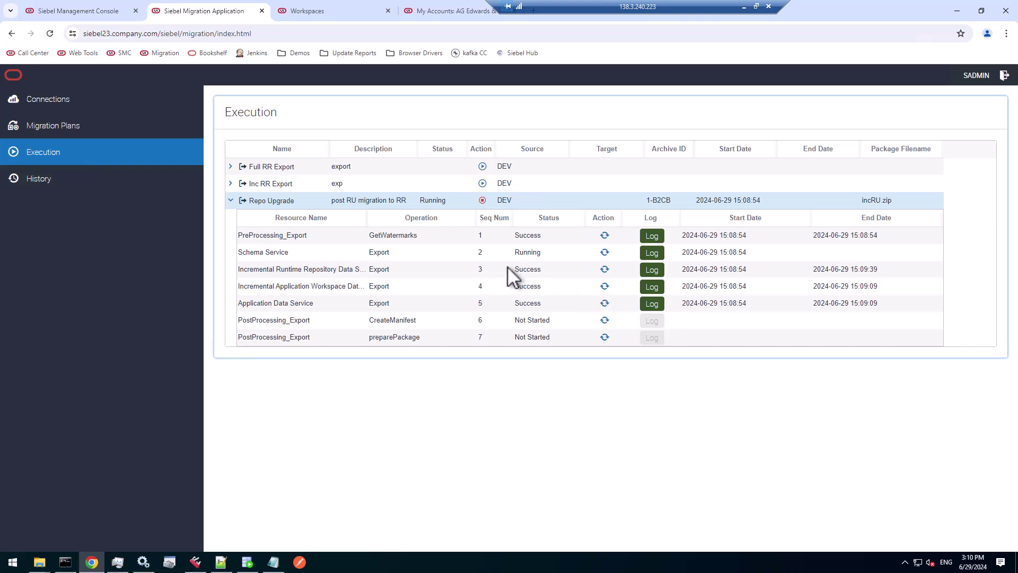
- Review the Incremental Runtime Repository Data Service log's exported S_UI tables and totals, then close it
{"action": "left_click", "coordinate": [653, 267]}
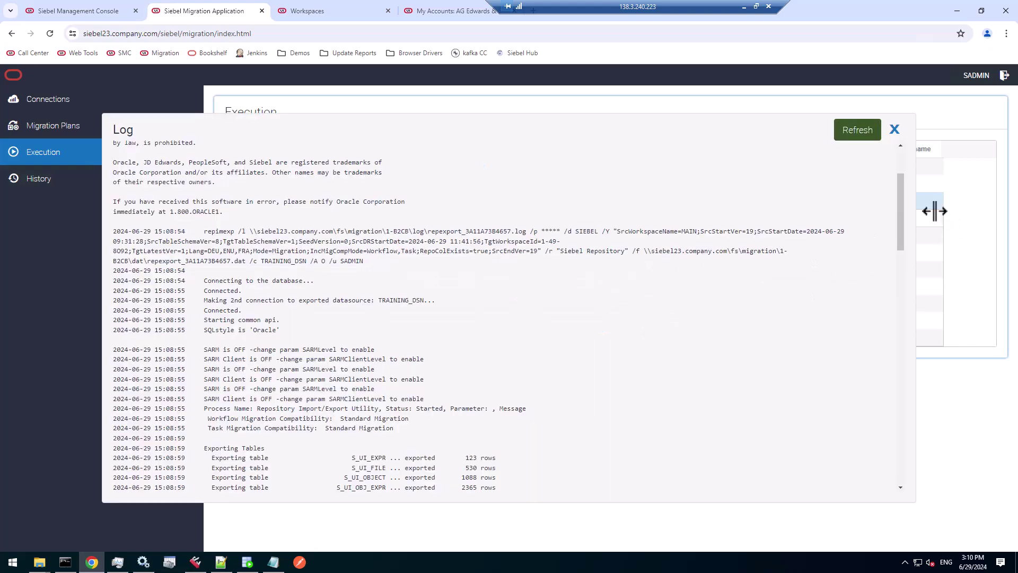
{"action": "left_click_drag", "start_coordinate": [900, 212], "coordinate": [901, 260]}
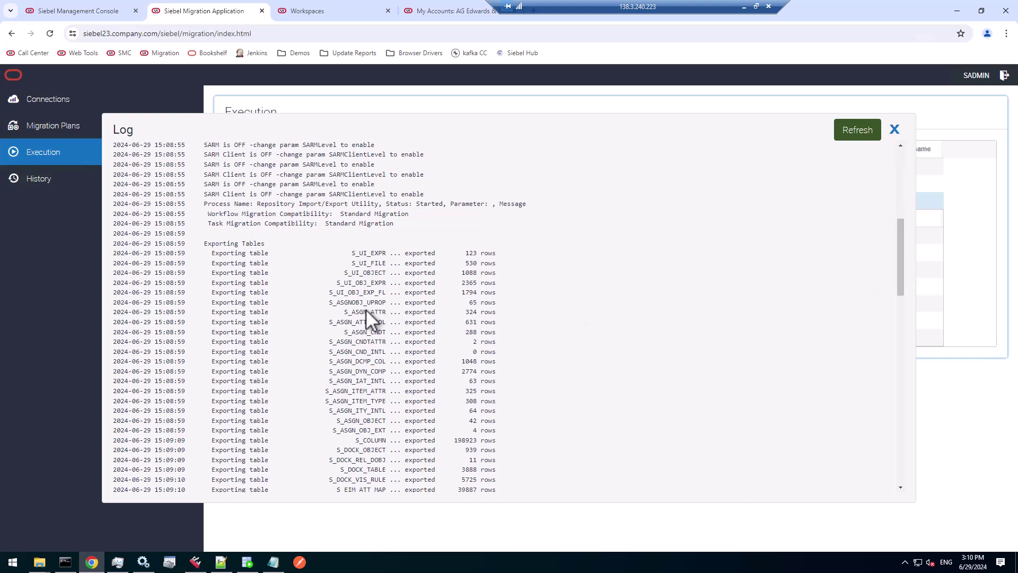
{"action": "left_click_drag", "start_coordinate": [349, 253], "coordinate": [514, 289]}
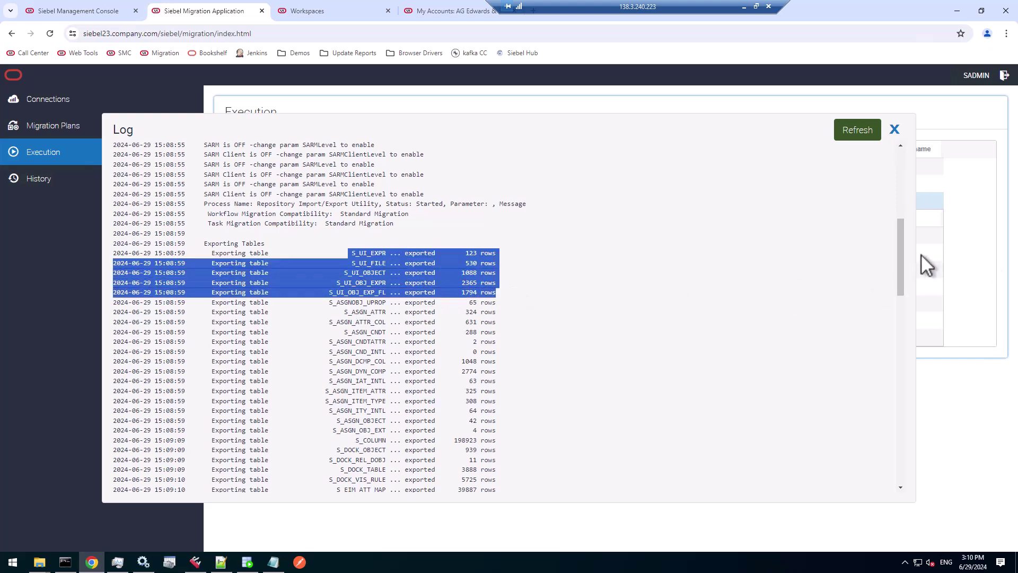
{"action": "left_click_drag", "start_coordinate": [898, 256], "coordinate": [896, 460]}
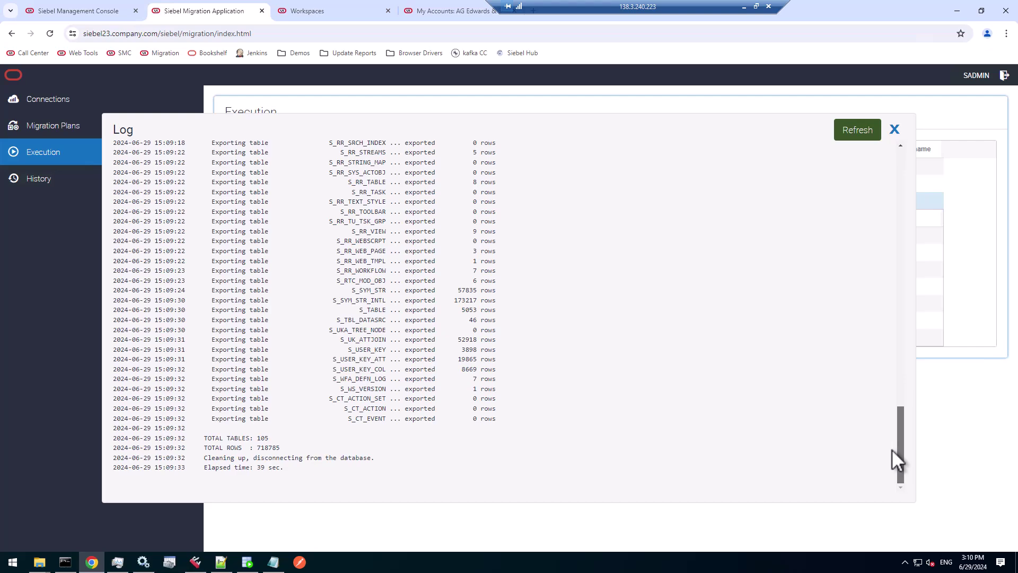
{"action": "left_click", "coordinate": [895, 129]}
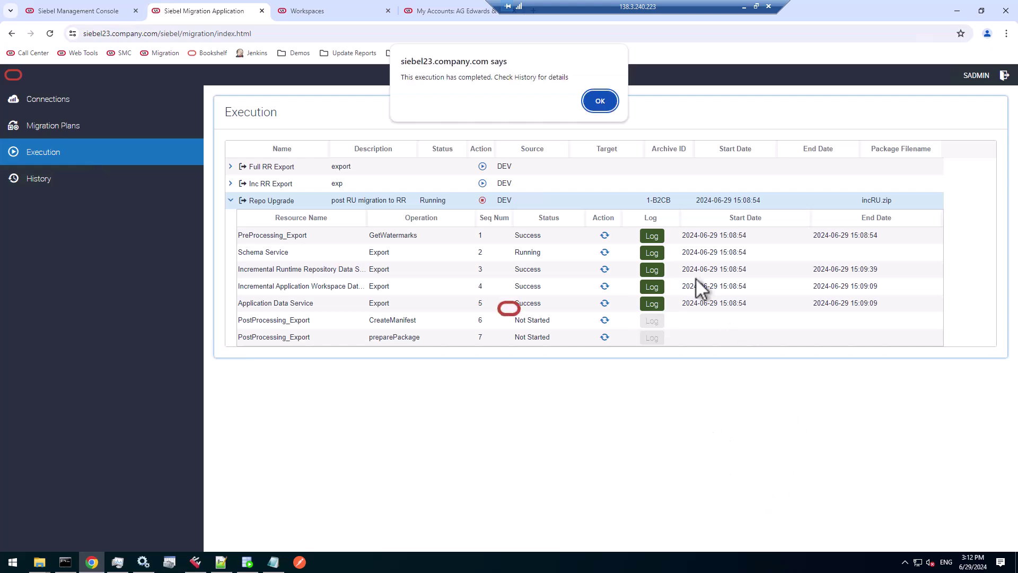
- Confirm in History that all seven Repo Upgrade steps succeeded, then bring up the migration folder
{"action": "left_click", "coordinate": [600, 101]}
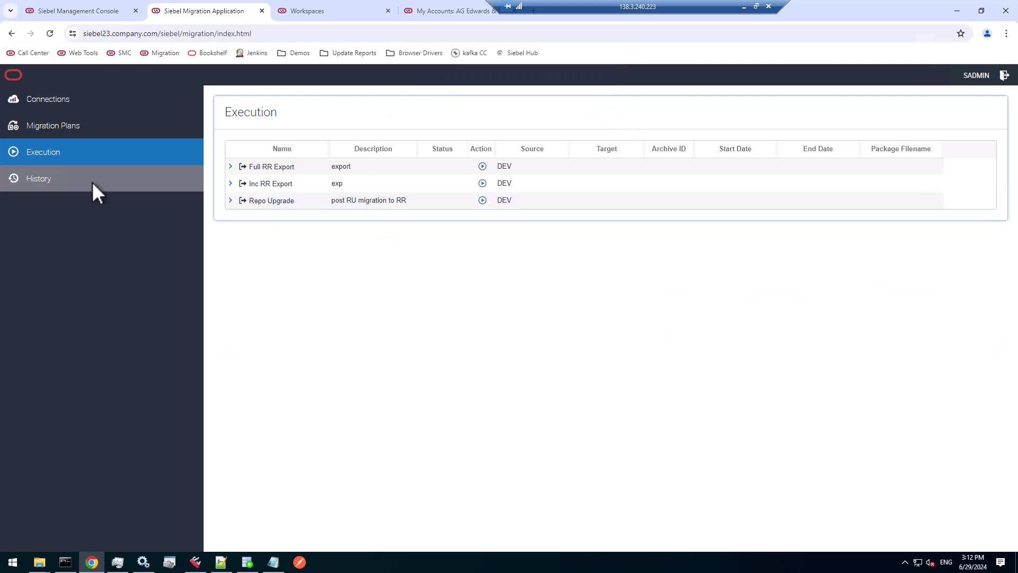
{"action": "left_click", "coordinate": [73, 178]}
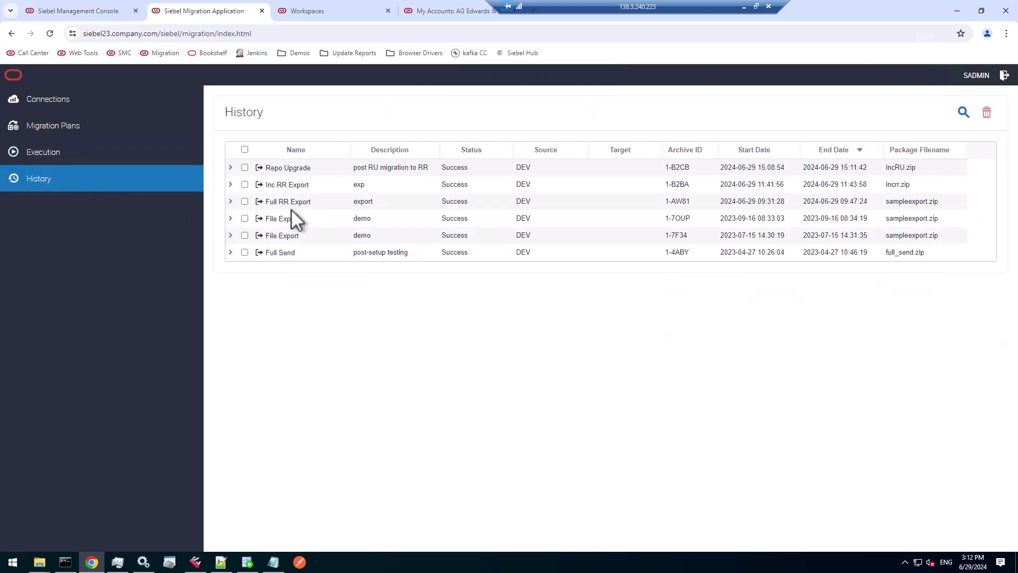
{"action": "left_click", "coordinate": [384, 165]}
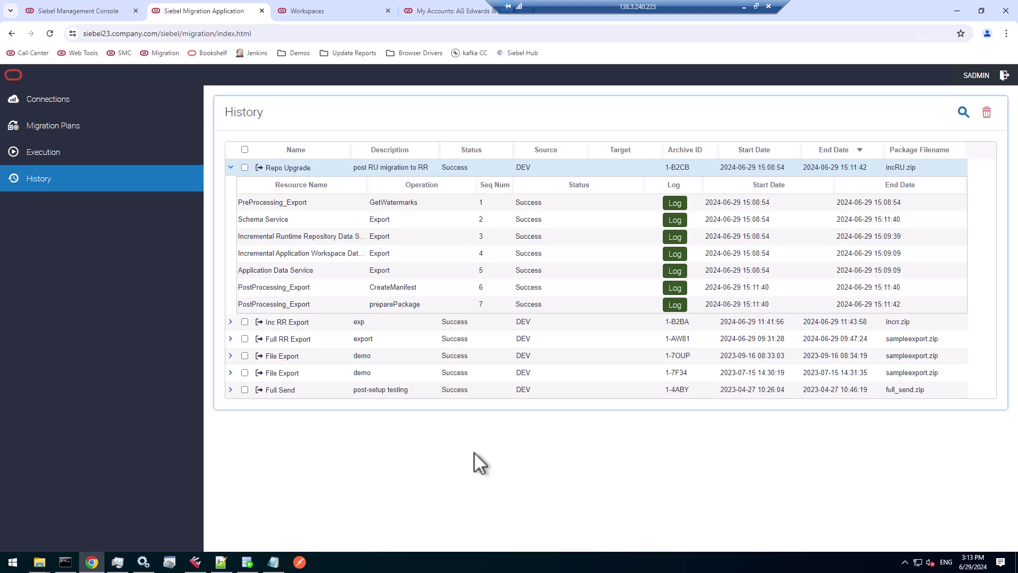
{"action": "mouse_move", "coordinate": [39, 560]}
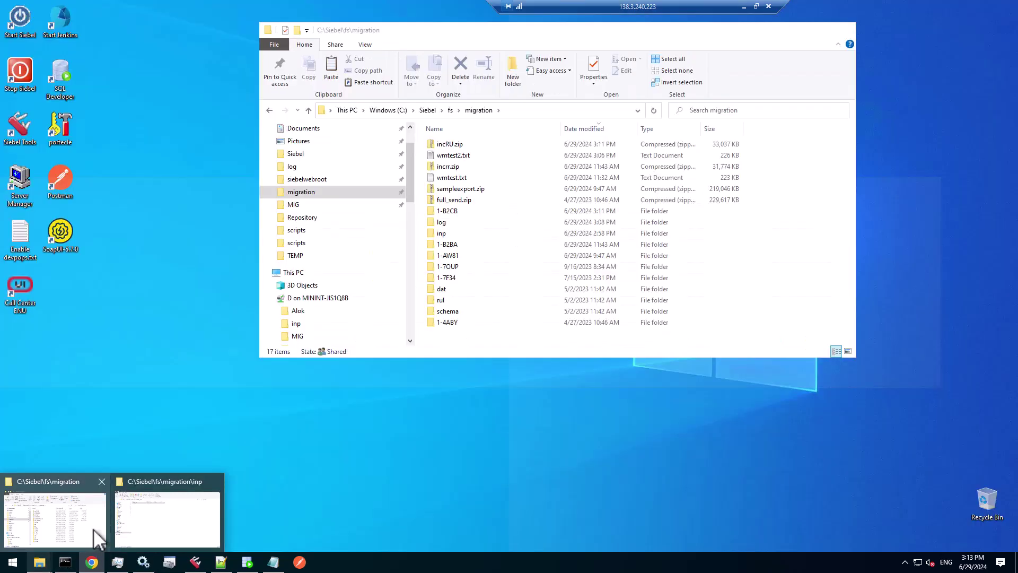
{"action": "left_click", "coordinate": [93, 529]}
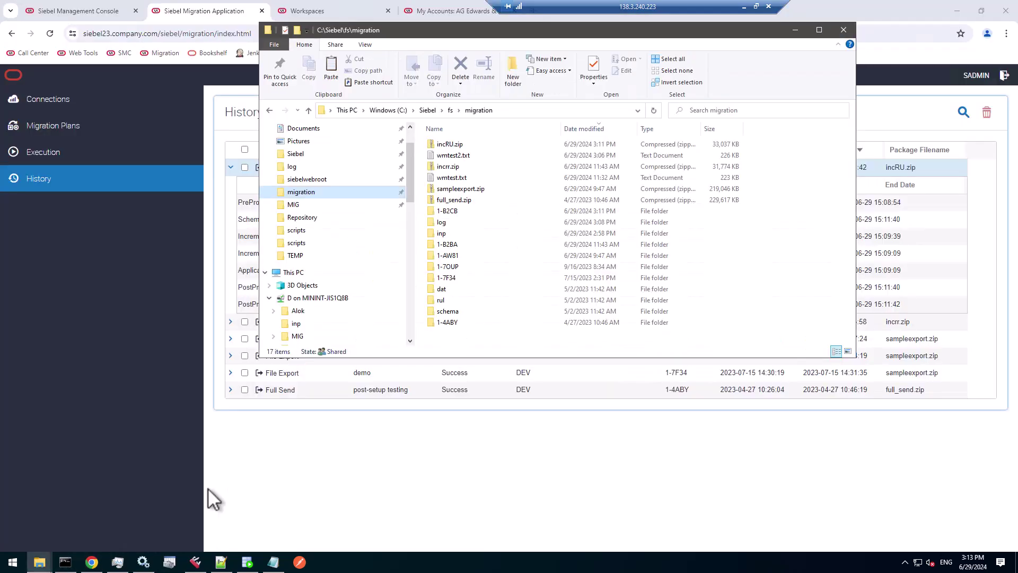
- Copy incRU.zip into the MIG folder and on into the other server's migration folder
{"action": "left_click", "coordinate": [459, 147]}
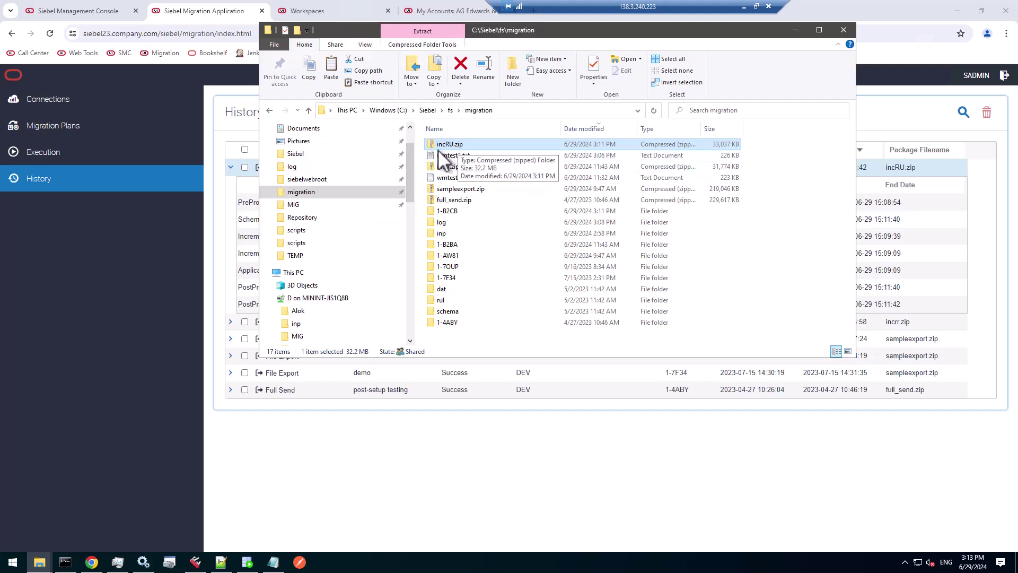
{"action": "left_click_drag", "start_coordinate": [438, 149], "coordinate": [305, 206]}
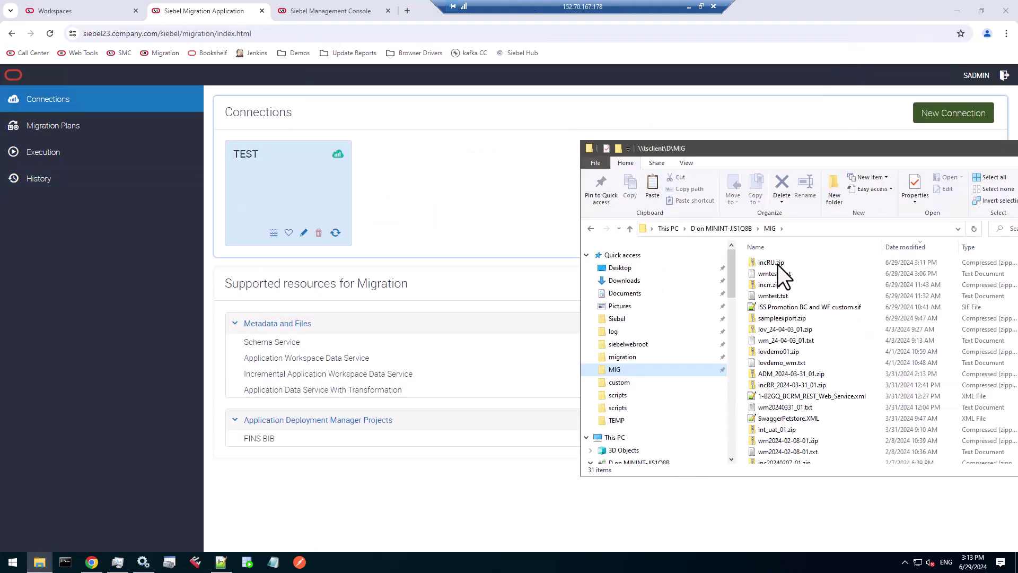
{"action": "left_click_drag", "start_coordinate": [778, 265], "coordinate": [630, 356]}
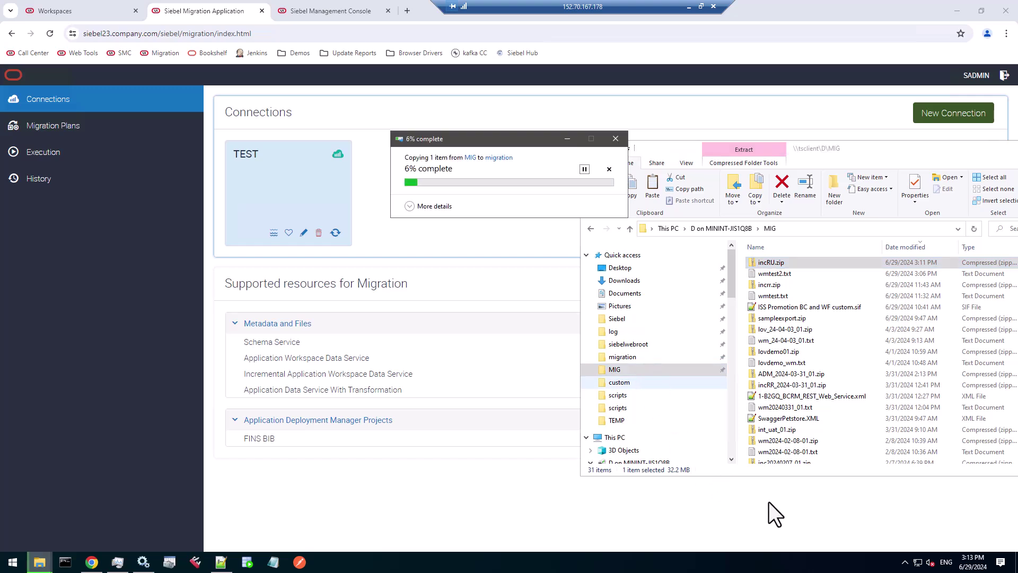
{"action": "left_click", "coordinate": [57, 125]}
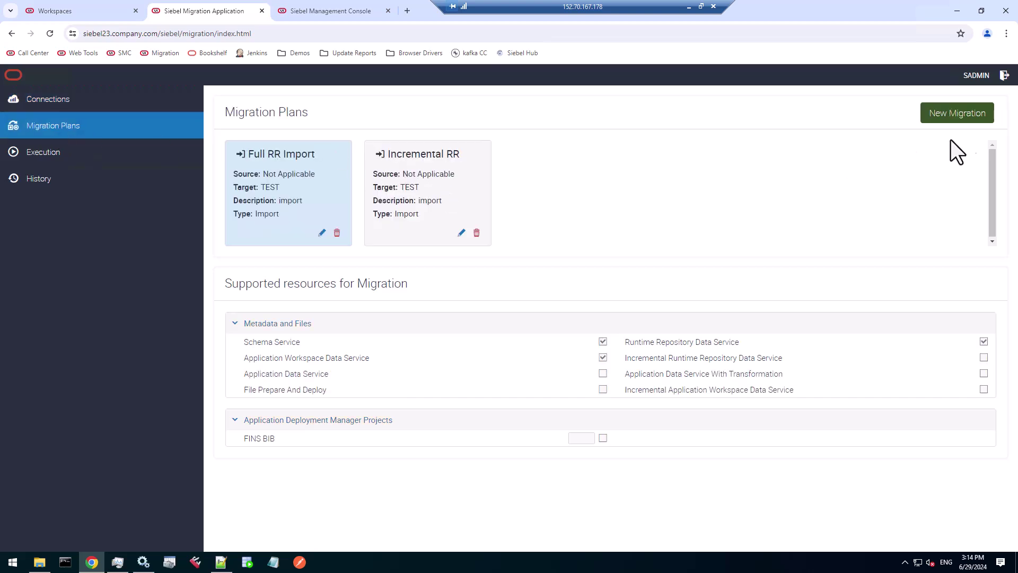
- Create a new migration plan named 'RU Import' targeting TEST, with description 'RU'
{"action": "left_click", "coordinate": [956, 113]}
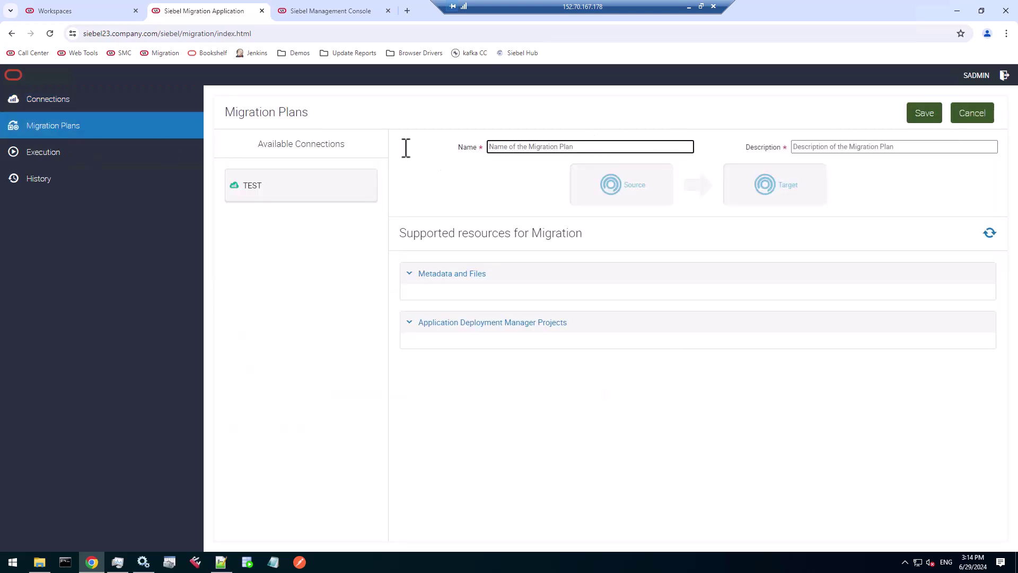
{"action": "left_click_drag", "start_coordinate": [297, 182], "coordinate": [752, 183]}
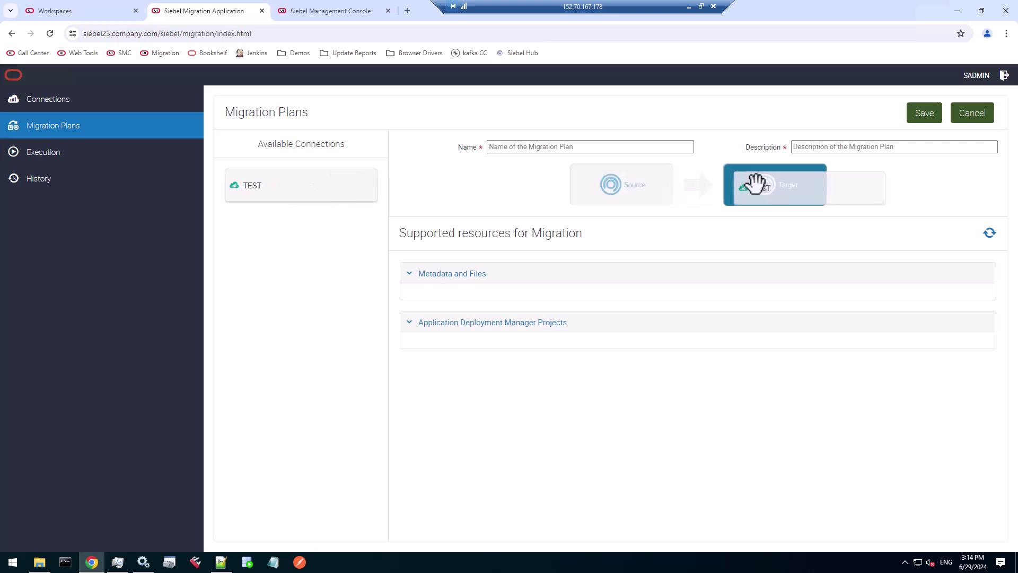
{"action": "left_click", "coordinate": [580, 144]}
{"action": "type", "text": "RU"}
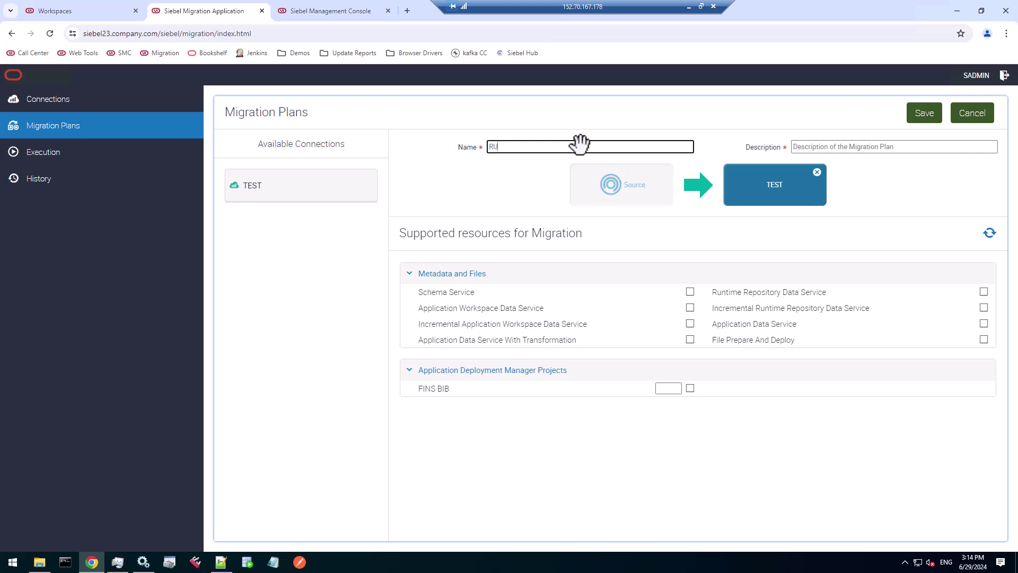
{"action": "type", "text": " Import"}
{"action": "key", "text": "Tab"}
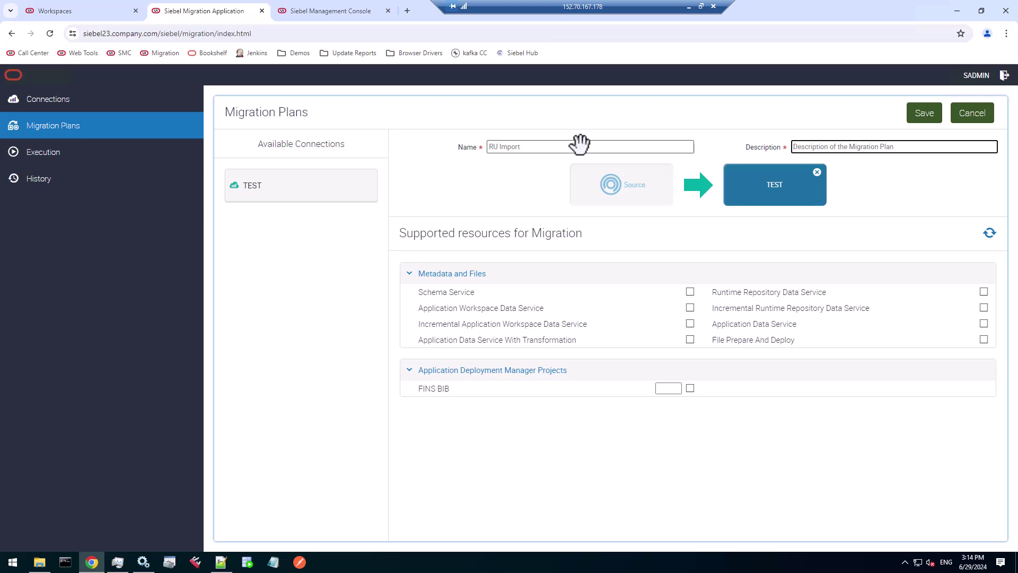
{"action": "type", "text": "RU"}
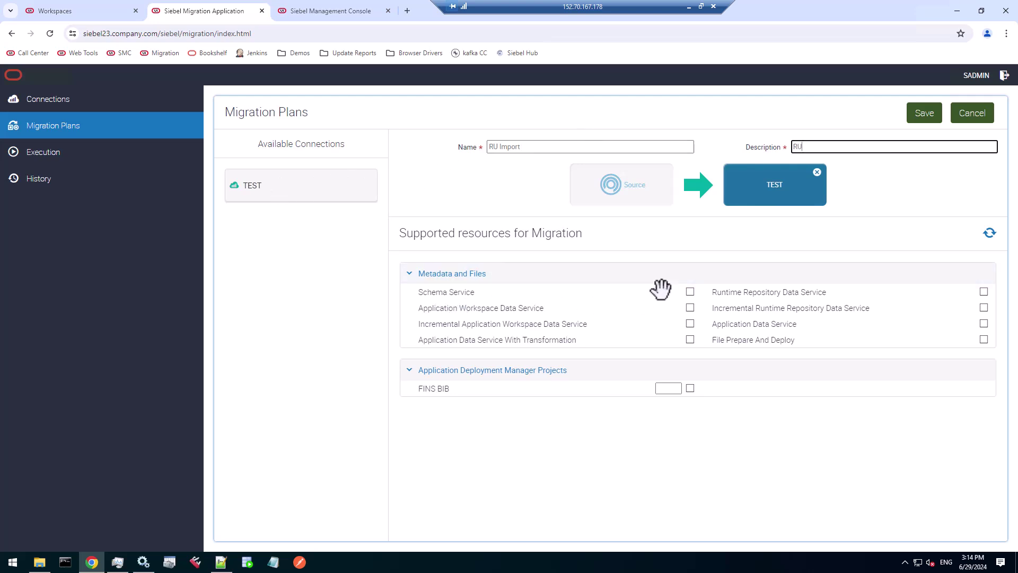
- Include Schema, Incremental Runtime Repository, Incremental Application Workspace and Application Data services, then save
{"action": "left_click", "coordinate": [689, 292]}
{"action": "left_click", "coordinate": [984, 308]}
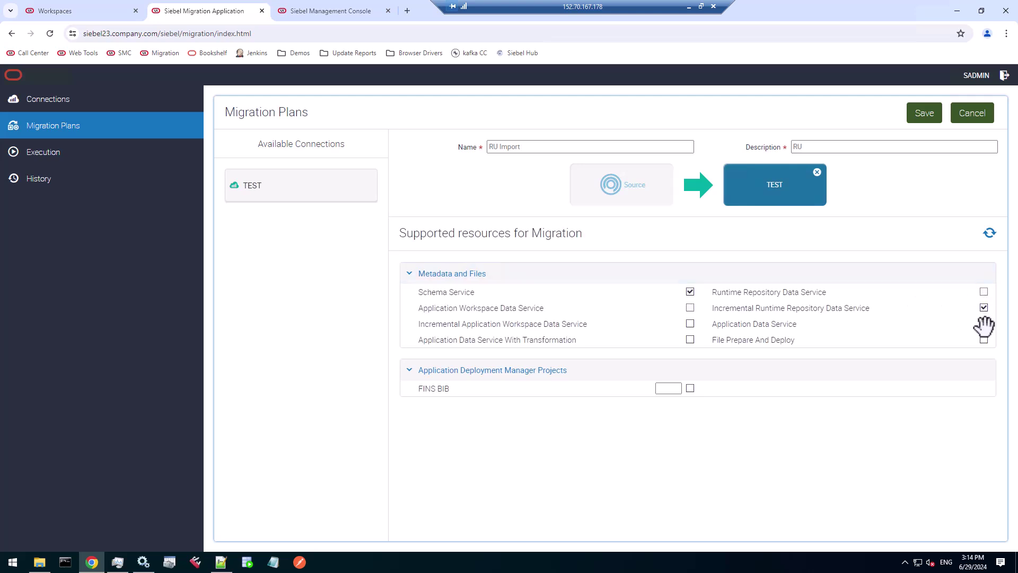
{"action": "left_click", "coordinate": [983, 323]}
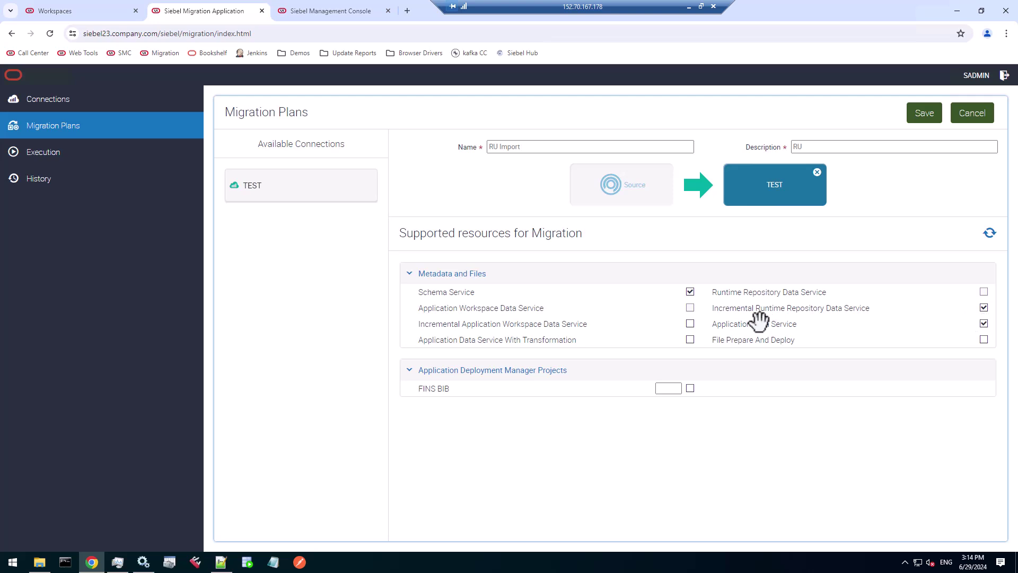
{"action": "left_click", "coordinate": [689, 323]}
{"action": "left_click", "coordinate": [925, 113]}
{"action": "left_click", "coordinate": [580, 111]}
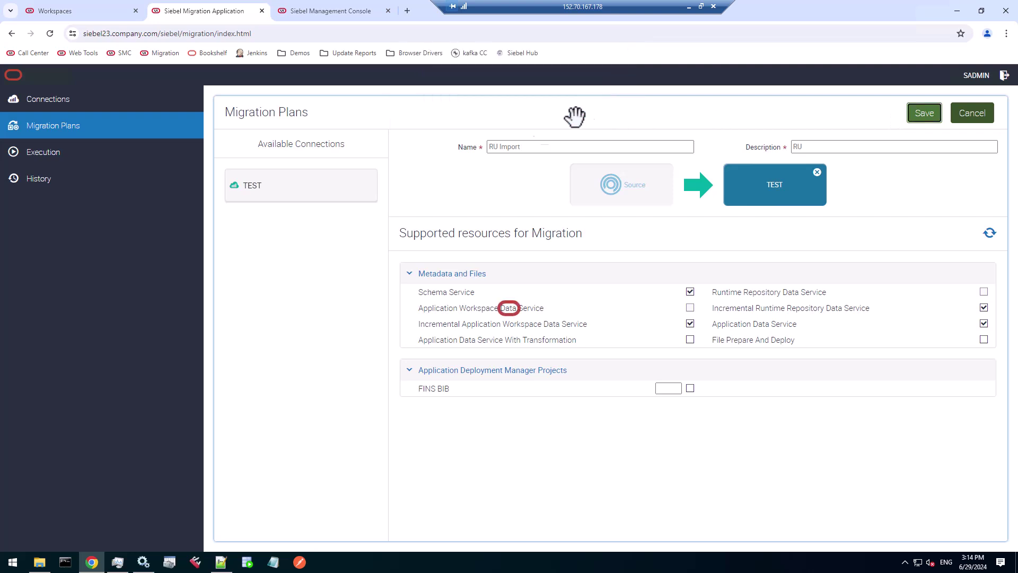
{"action": "left_click", "coordinate": [53, 150]}
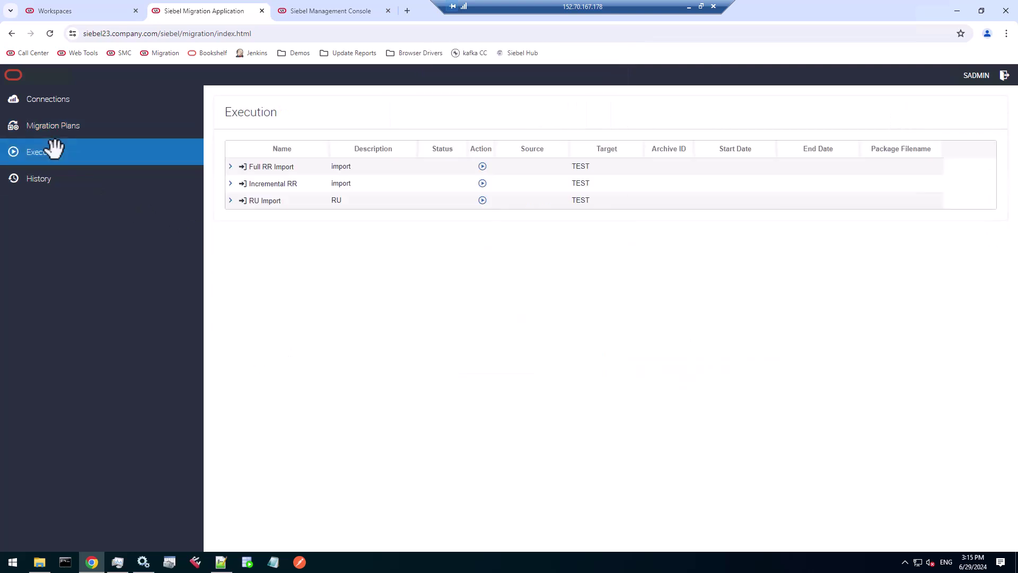
- Run the RU Import plan with package filename incRU.zip and the filled-in schema owner password
{"action": "left_click", "coordinate": [40, 561]}
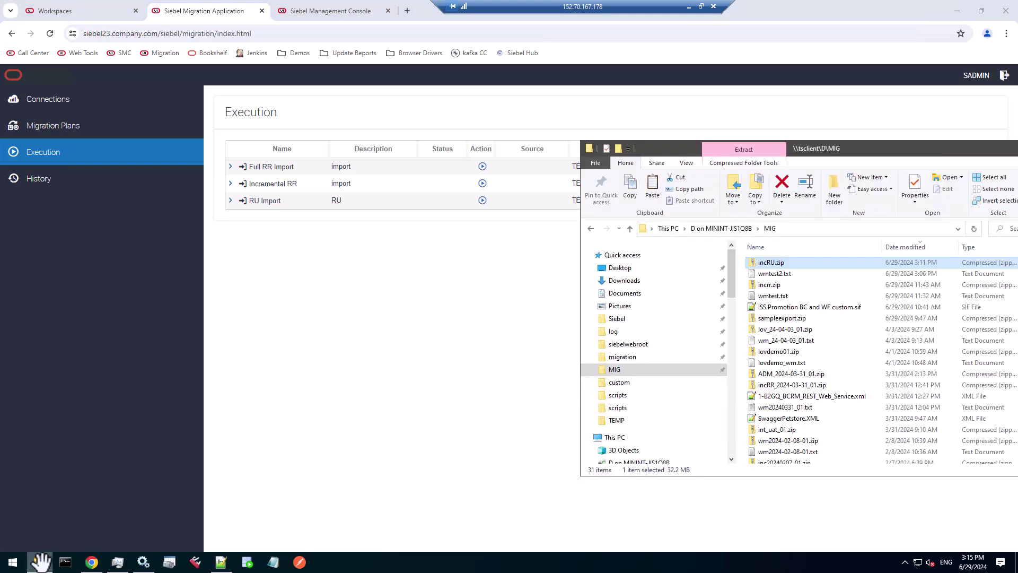
{"action": "left_click", "coordinate": [780, 261]}
{"action": "key", "text": "ctrl+c"}
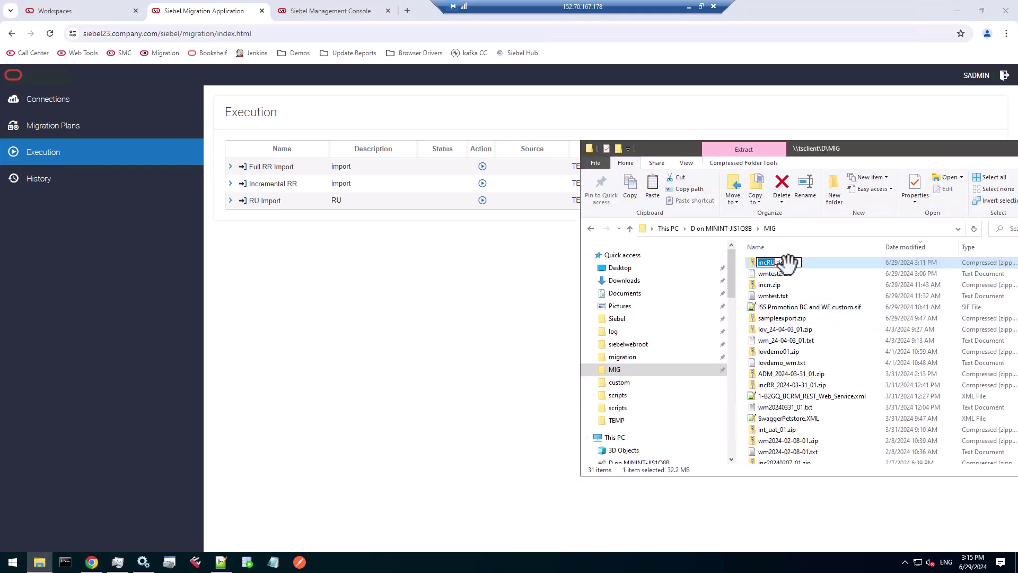
{"action": "left_click", "coordinate": [484, 200]}
{"action": "double_click", "coordinate": [488, 154]}
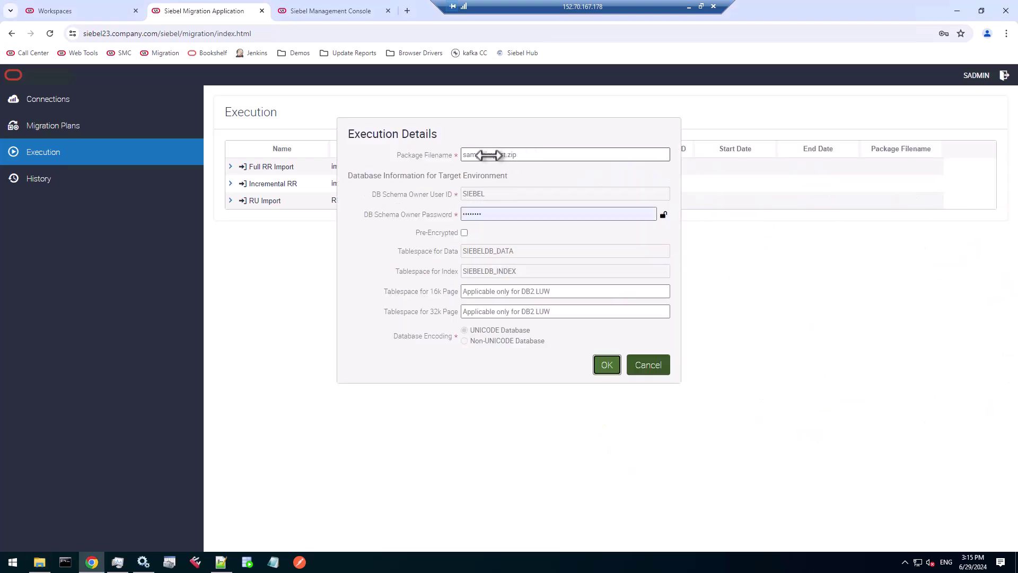
{"action": "key", "text": "ctrl+v"}
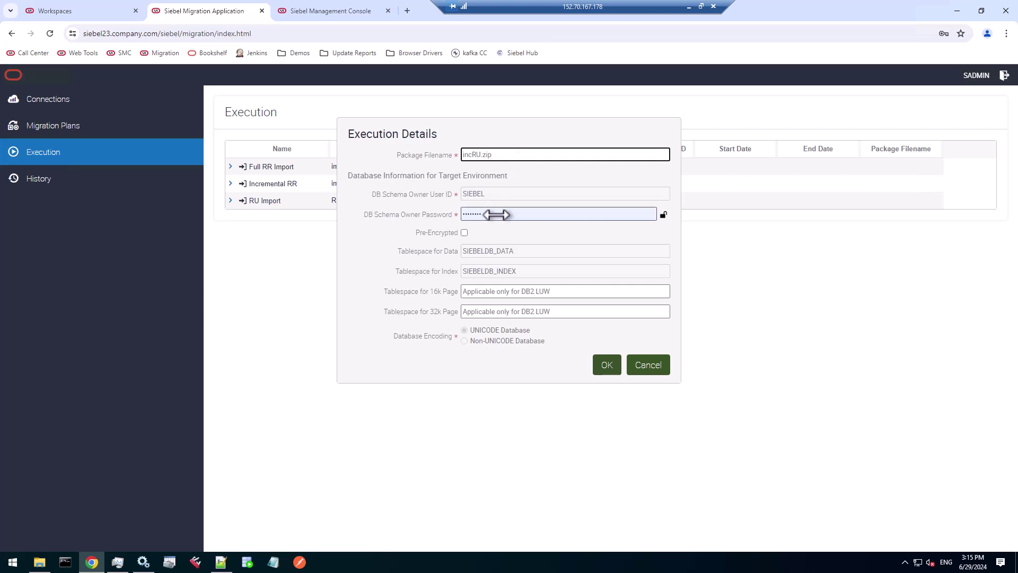
{"action": "left_click_drag", "start_coordinate": [496, 213], "coordinate": [469, 214]}
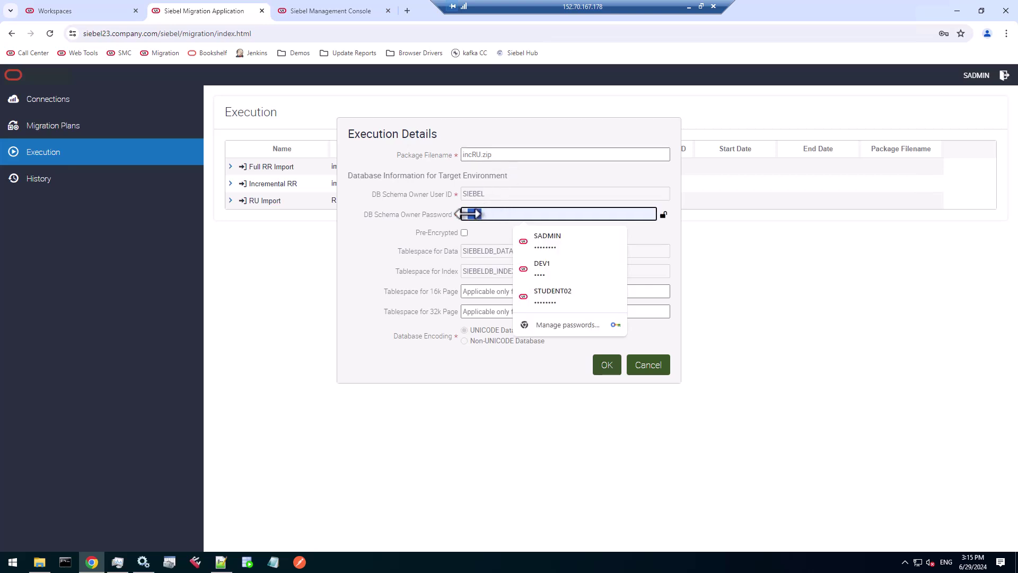
{"action": "left_click", "coordinate": [493, 213]}
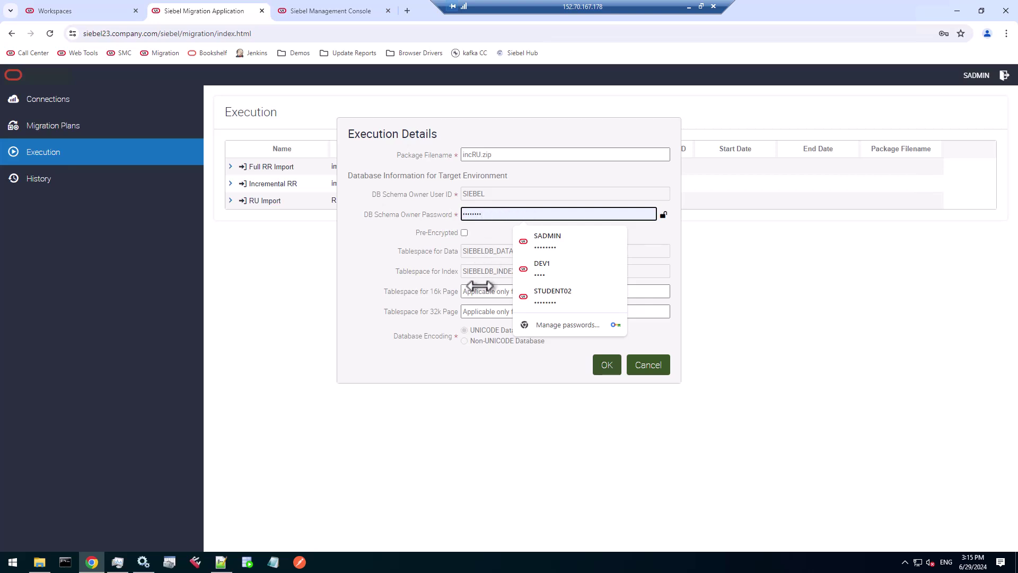
{"action": "left_click", "coordinate": [506, 363]}
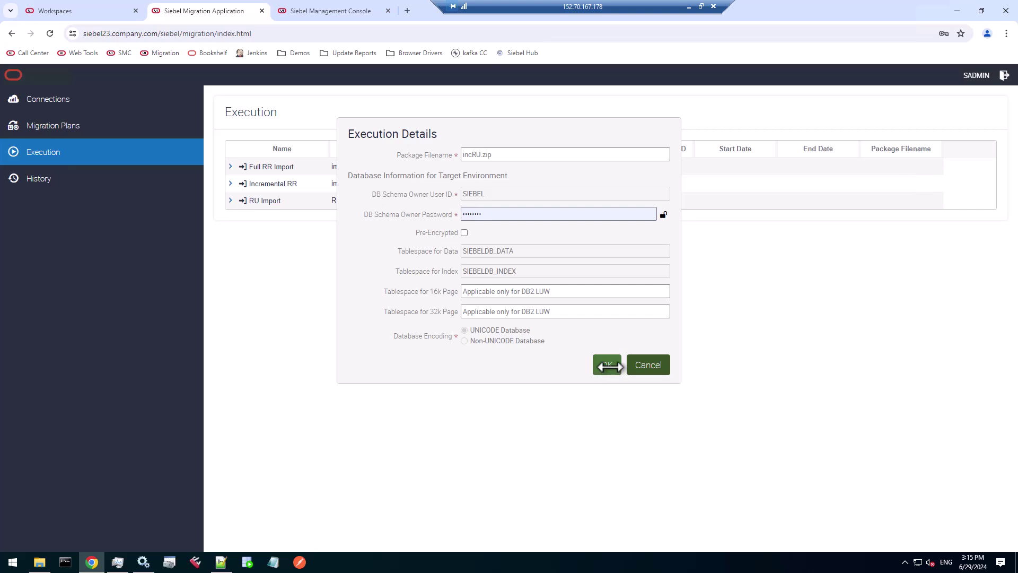
{"action": "left_click", "coordinate": [607, 364]}
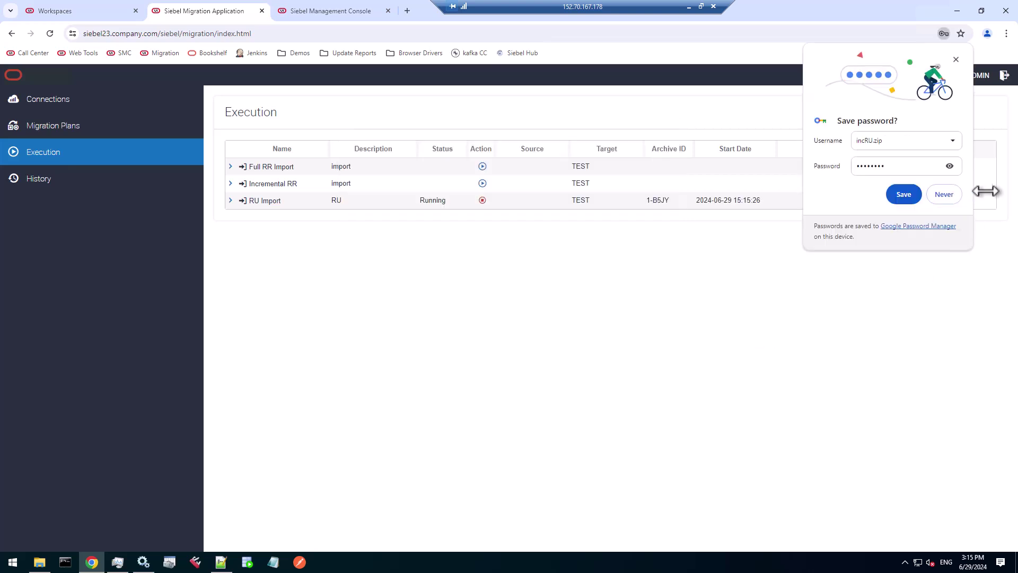
- Decline browser password saving, watch RU Import's resource steps finish, and acknowledge completion
{"action": "left_click", "coordinate": [946, 195]}
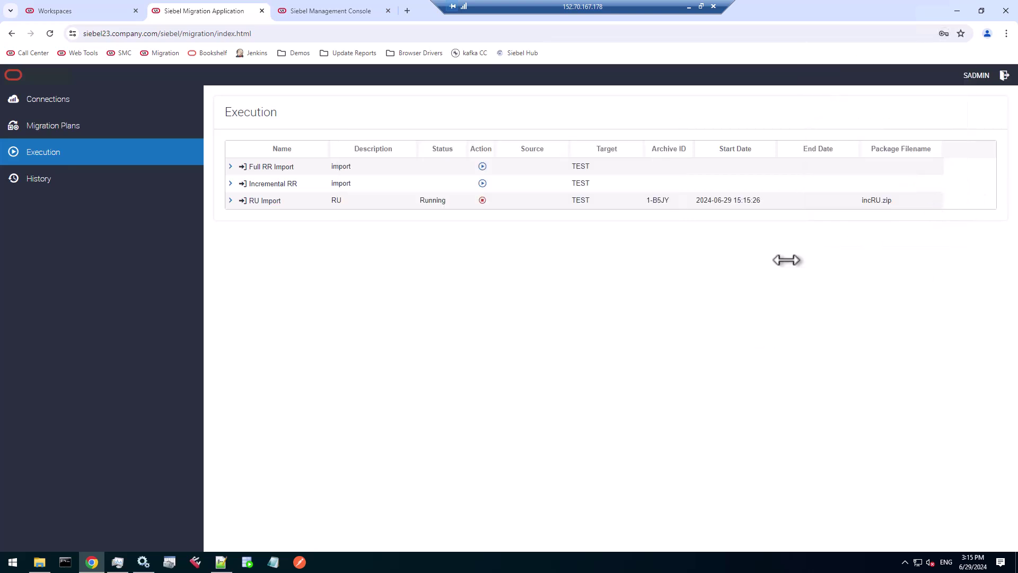
{"action": "left_click", "coordinate": [234, 200]}
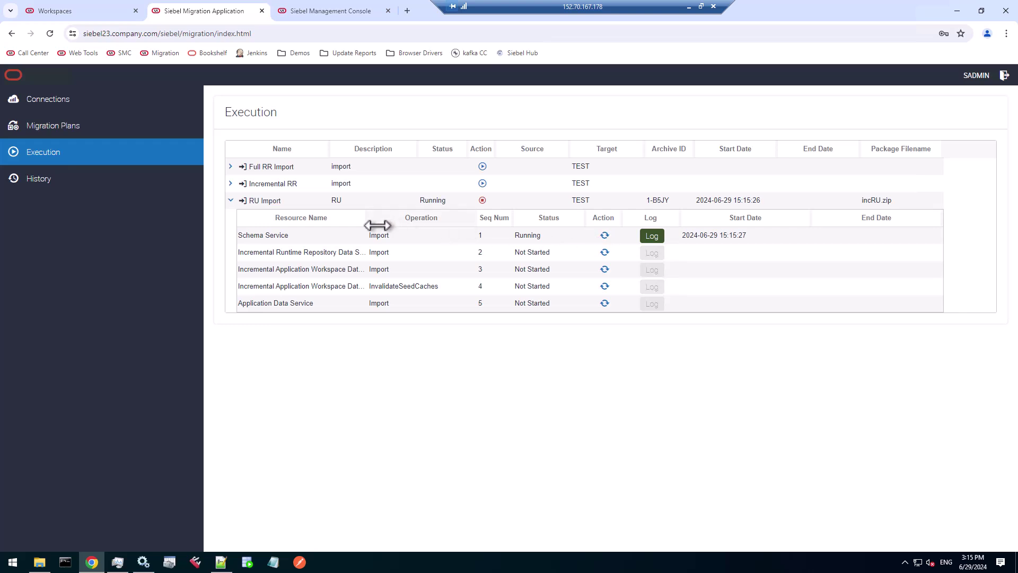
{"action": "left_click_drag", "start_coordinate": [377, 217], "coordinate": [432, 218]}
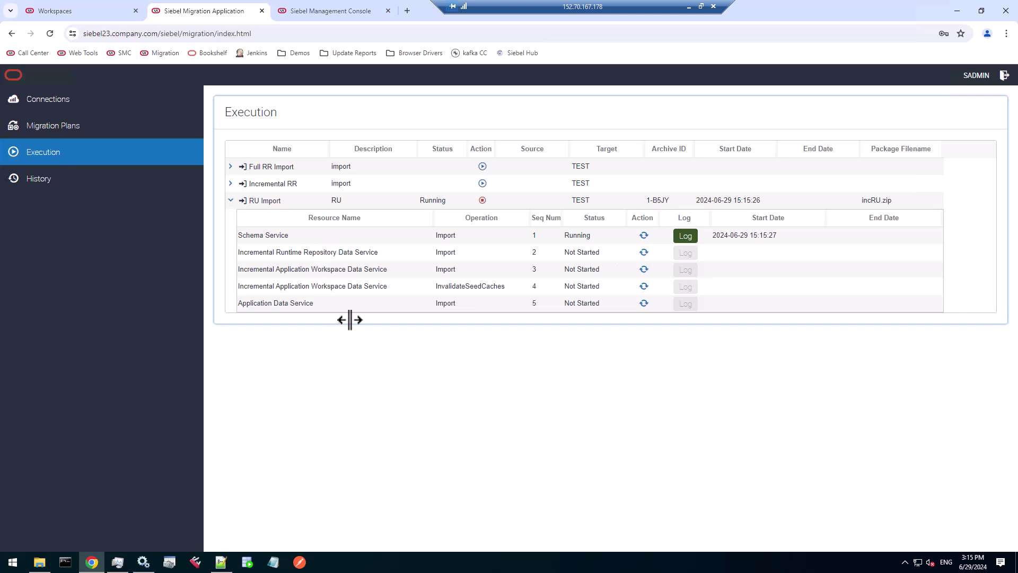
{"action": "left_click_drag", "start_coordinate": [451, 286], "coordinate": [493, 286]}
{"action": "left_click", "coordinate": [555, 373]}
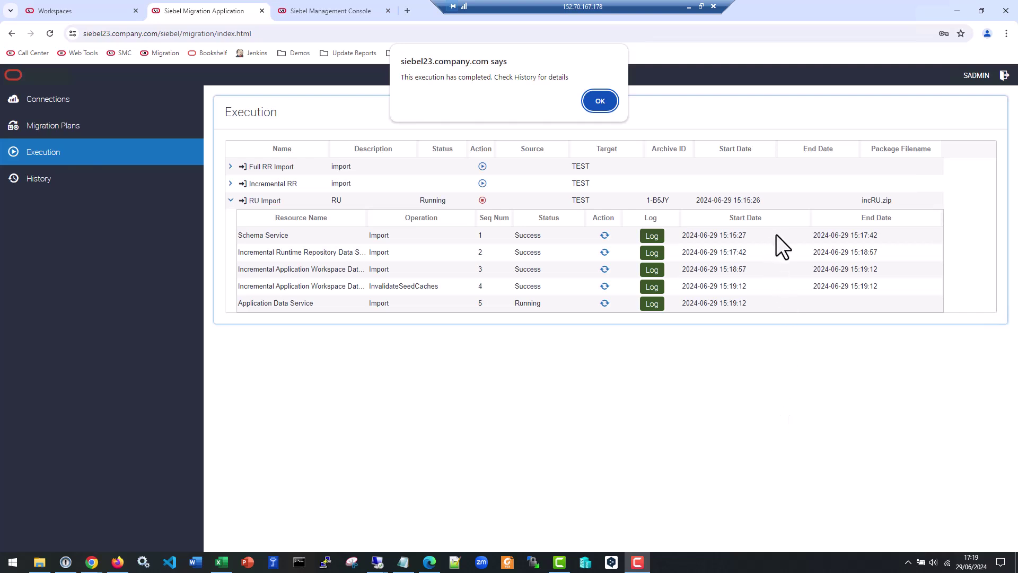
{"action": "left_click", "coordinate": [591, 100]}
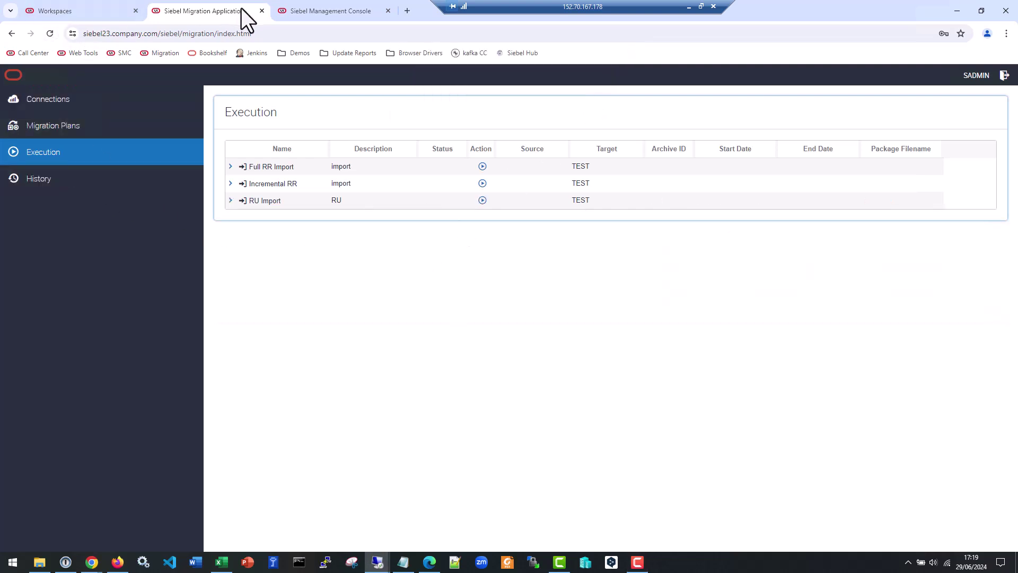
- Refresh Workspaces, review MAIN's version 2 with six added symbolic strings, and close the view
{"action": "left_click", "coordinate": [52, 14]}
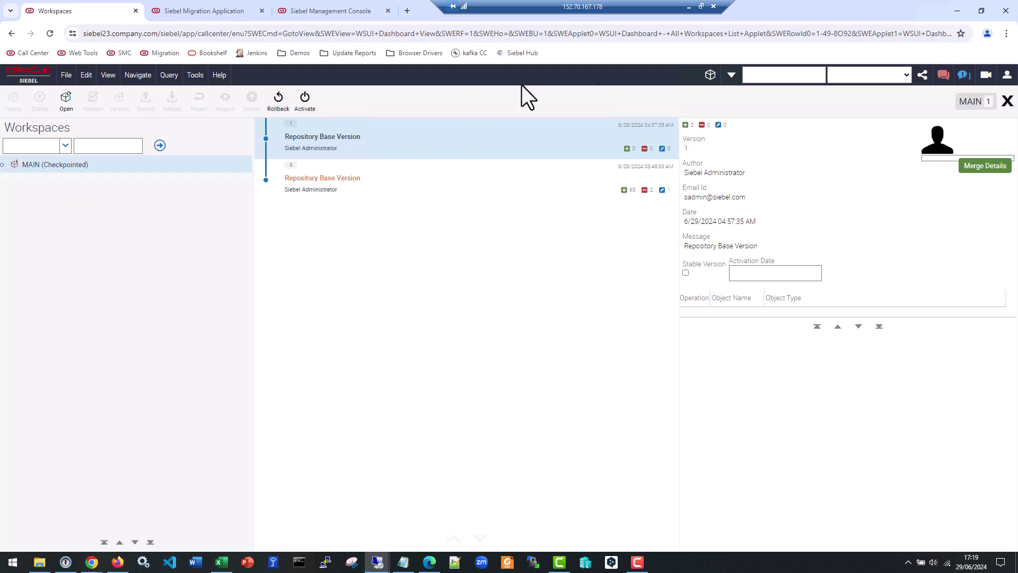
{"action": "left_click", "coordinate": [162, 145]}
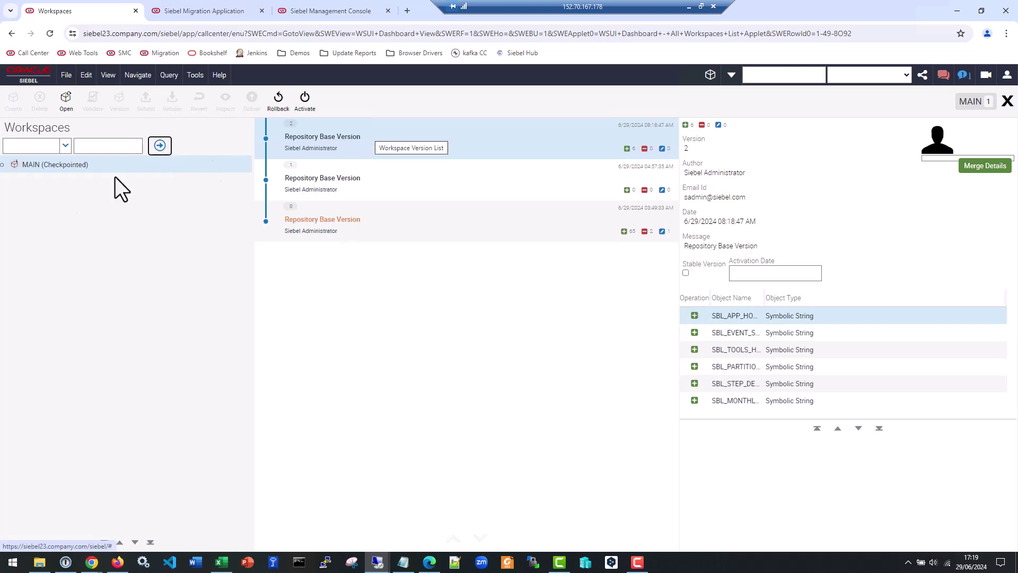
{"action": "left_click", "coordinate": [29, 167]}
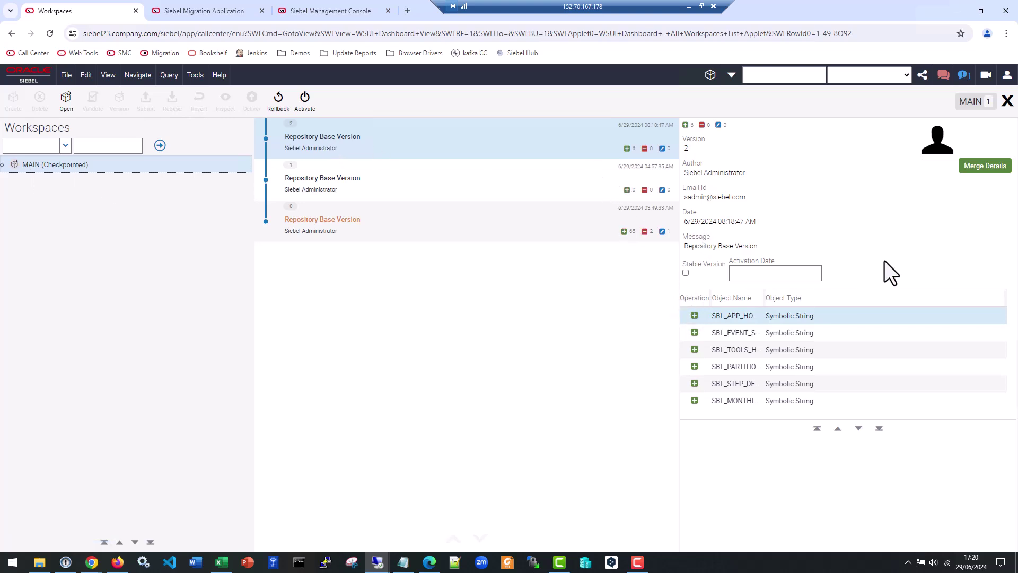
{"action": "left_click", "coordinate": [1007, 101]}
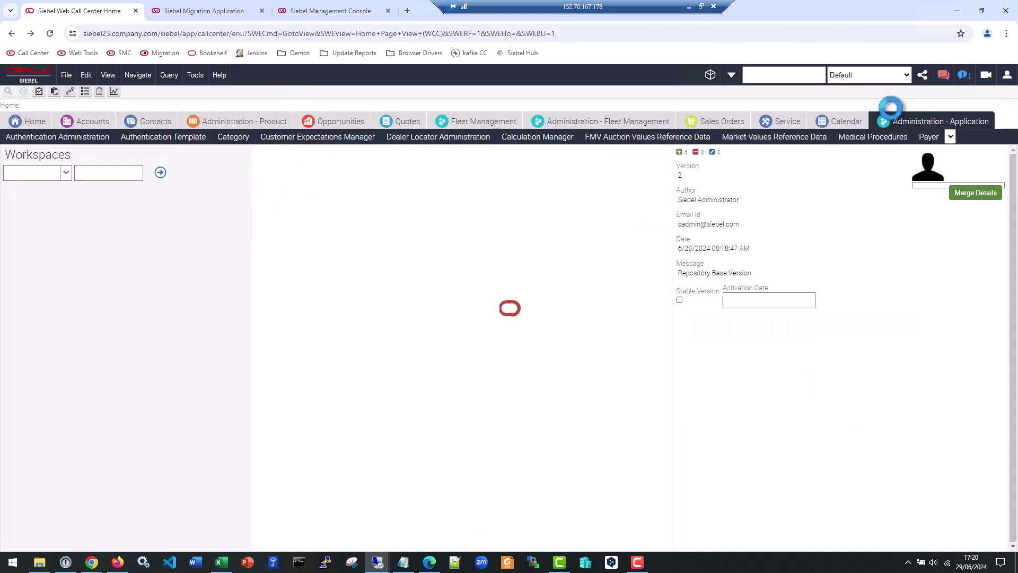
- Log out of Siebel Call Center and log back in with the saved administrator credentials
{"action": "left_click", "coordinate": [1007, 74]}
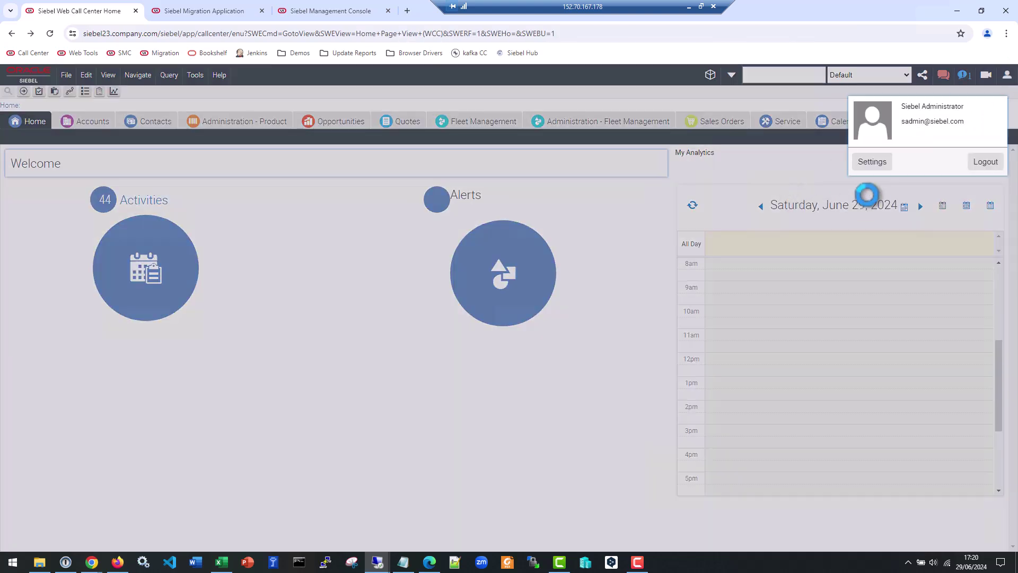
{"action": "left_click", "coordinate": [993, 161]}
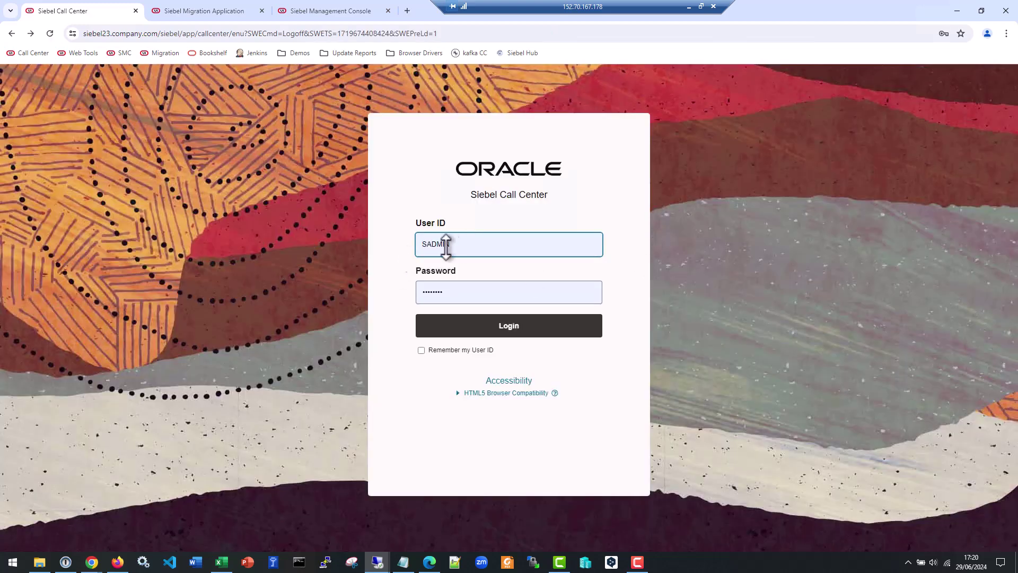
{"action": "left_click", "coordinate": [505, 324]}
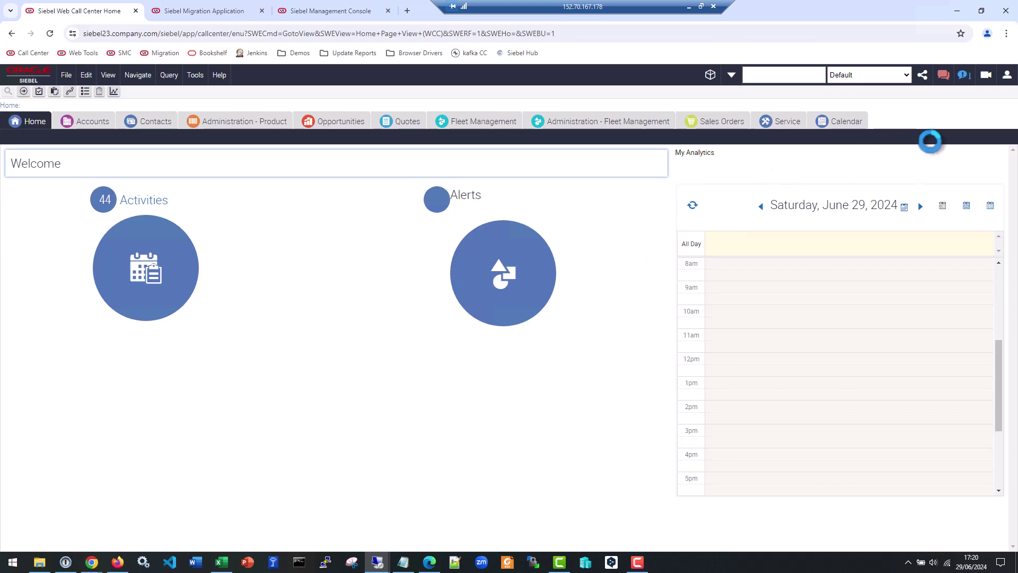
- In the profile's Behavior preferences, set Navigation Control to Side Menu and bring up the Theme choices
{"action": "left_click", "coordinate": [1007, 75]}
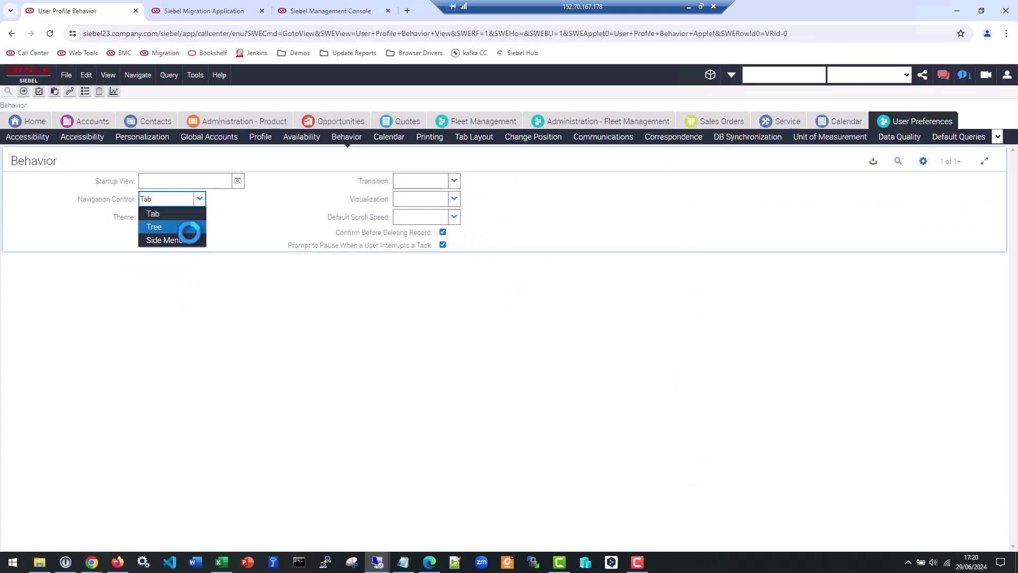
{"action": "left_click", "coordinate": [190, 237]}
{"action": "left_click", "coordinate": [200, 217]}
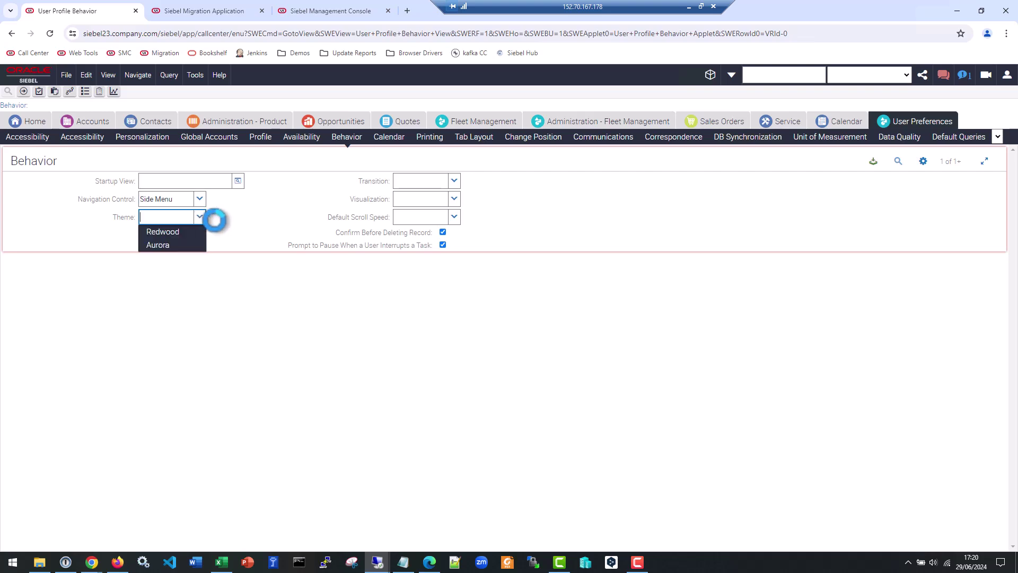